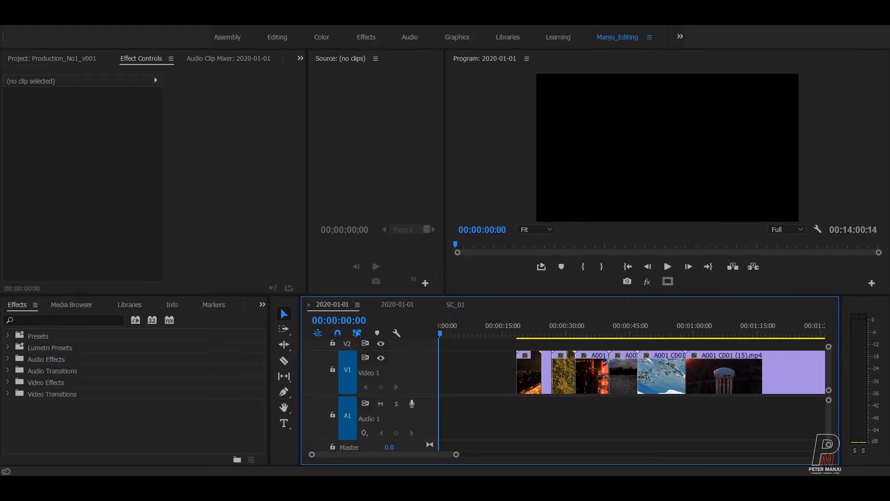
- Open the keyboard shortcuts editor and look through the available keyboard layout presets
key("alt+e")
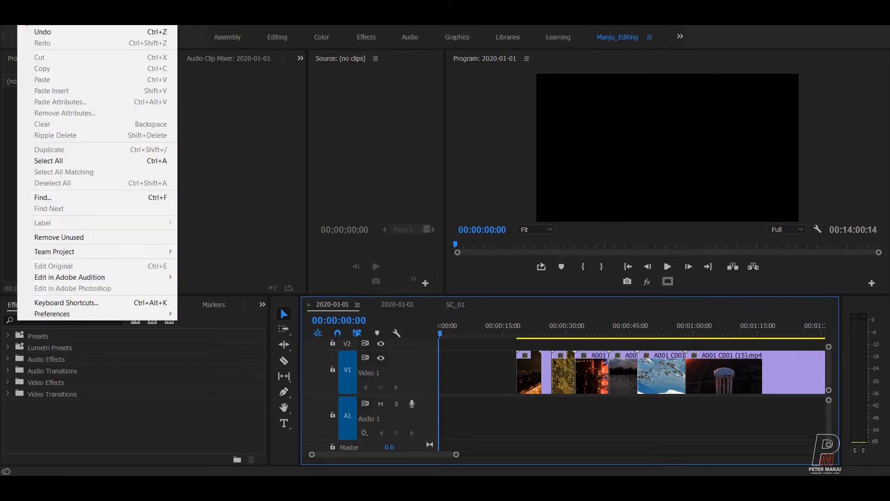
left_click(77, 304)
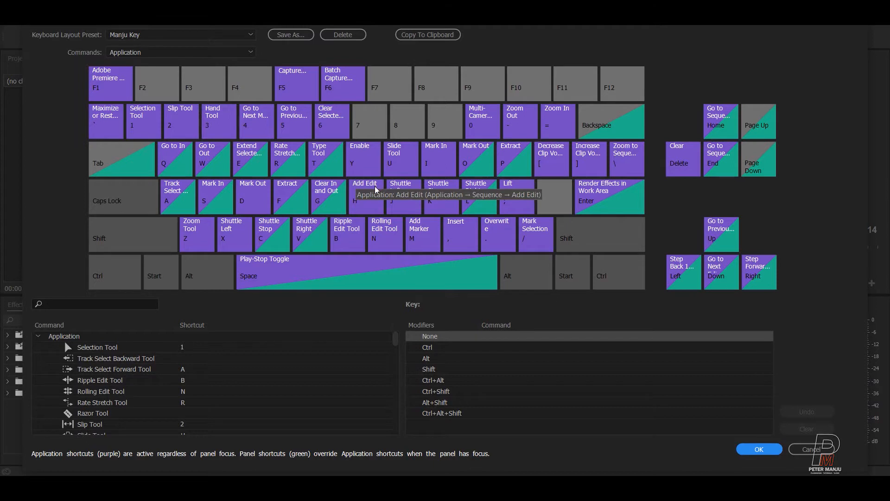
left_click(133, 35)
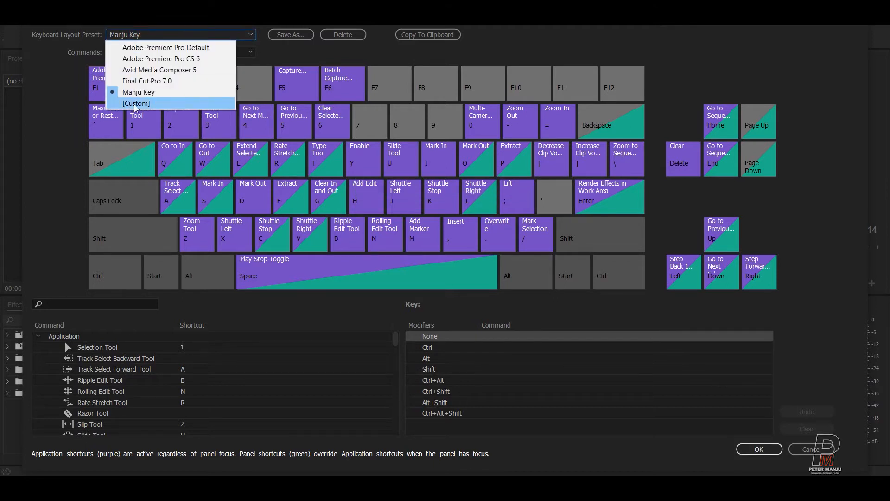
left_click(55, 155)
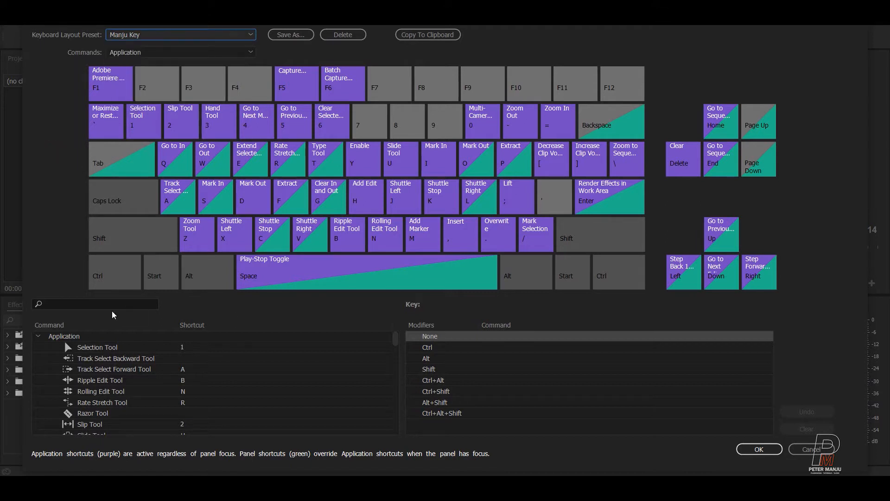
- Check the Selection Tool's shortcut, then preview the keyboard layouts for the Ctrl and Shift modifiers
left_click(76, 351)
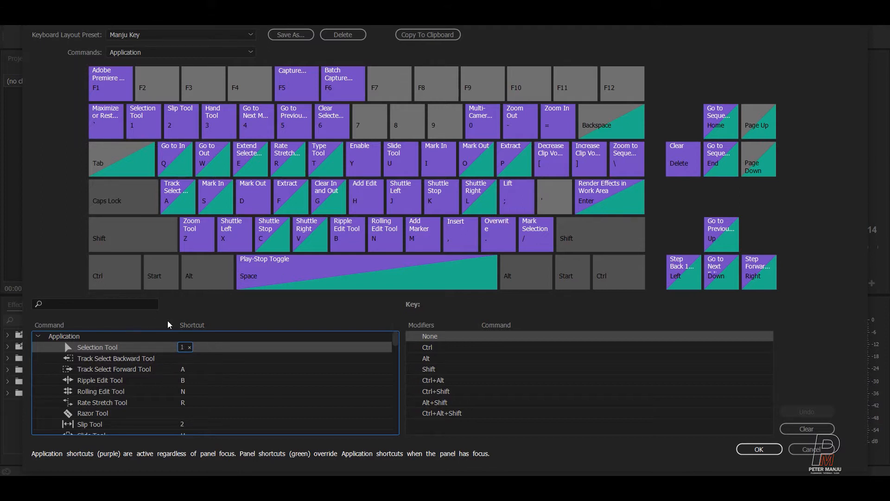
mouse_move(272, 228)
left_click(121, 283)
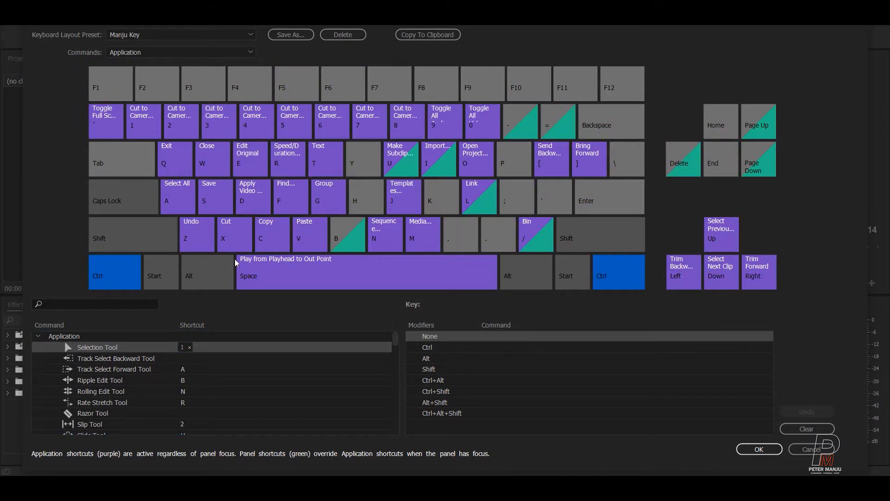
left_click(100, 232)
left_click(110, 273)
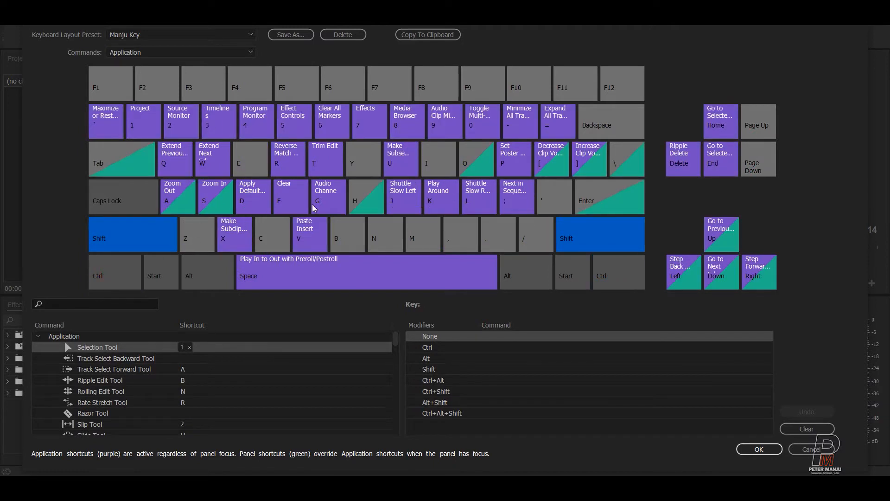
left_click(133, 245)
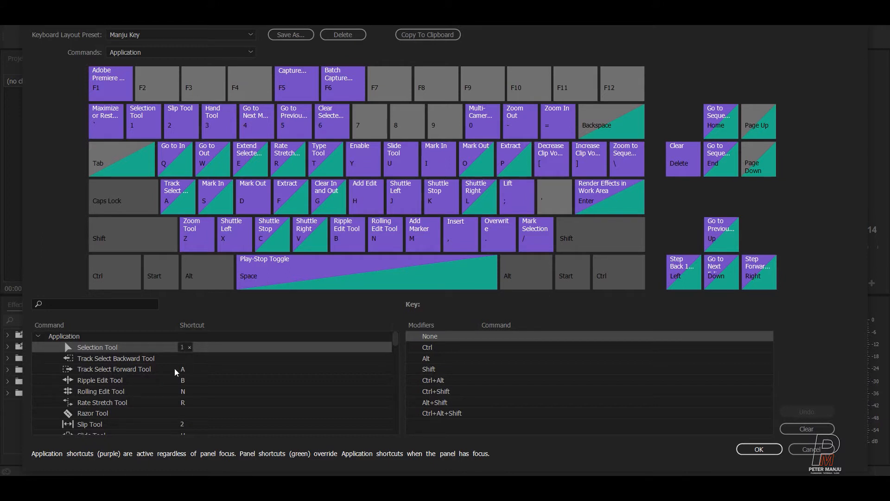
- Review the shortcuts assigned to the Track Select Forward, Ripple Edit and Rolling Edit tools
left_click(93, 369)
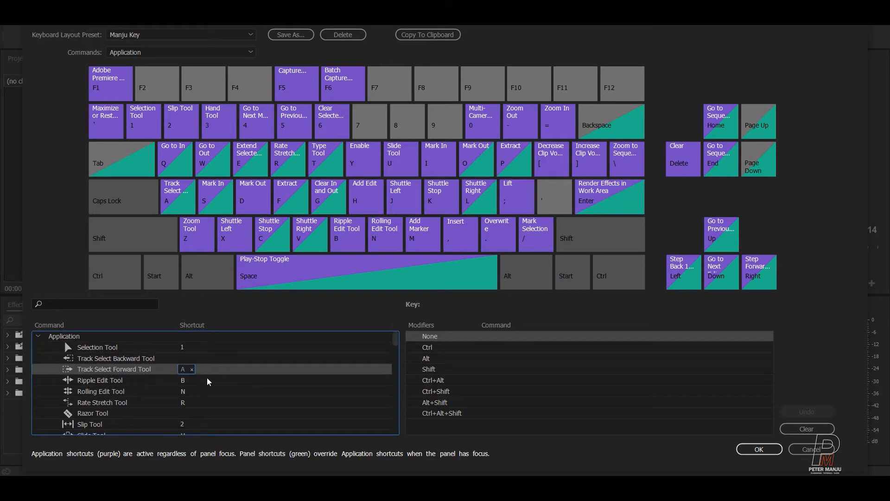
left_click(103, 374)
left_click(102, 379)
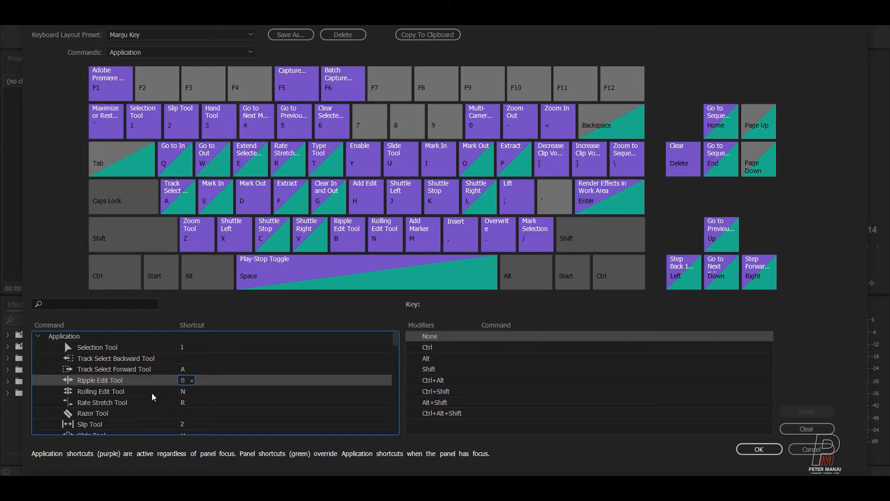
left_click(100, 392)
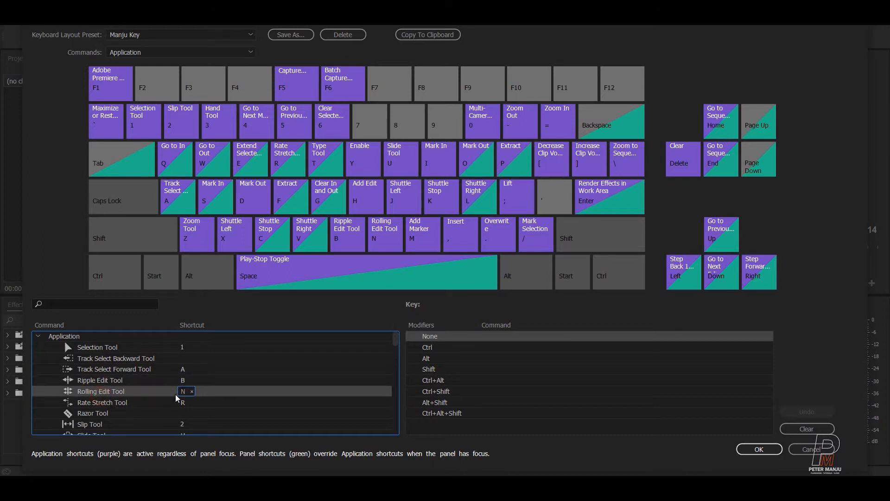
- Assign N as the keyboard shortcut for the Razor Tool
left_click(112, 403)
left_click(183, 413)
key("n")
- Review the shortcuts of the Slip, Slide, Pen, Hand, Zoom and Type tools
scroll(103, 366, "down", 2)
left_click(99, 359)
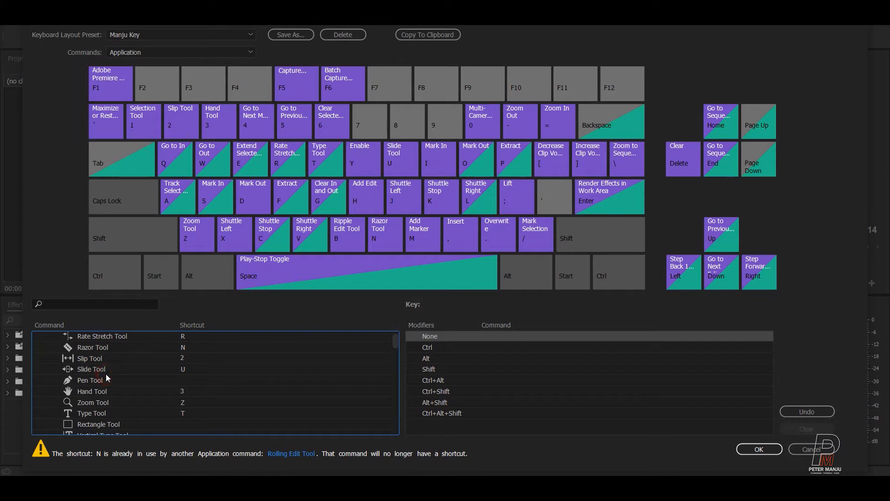
left_click(94, 370)
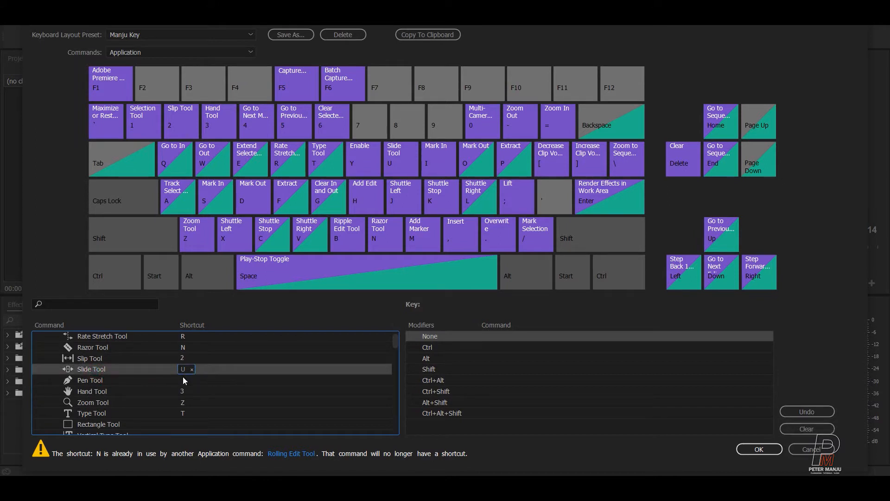
left_click(88, 381)
left_click(92, 392)
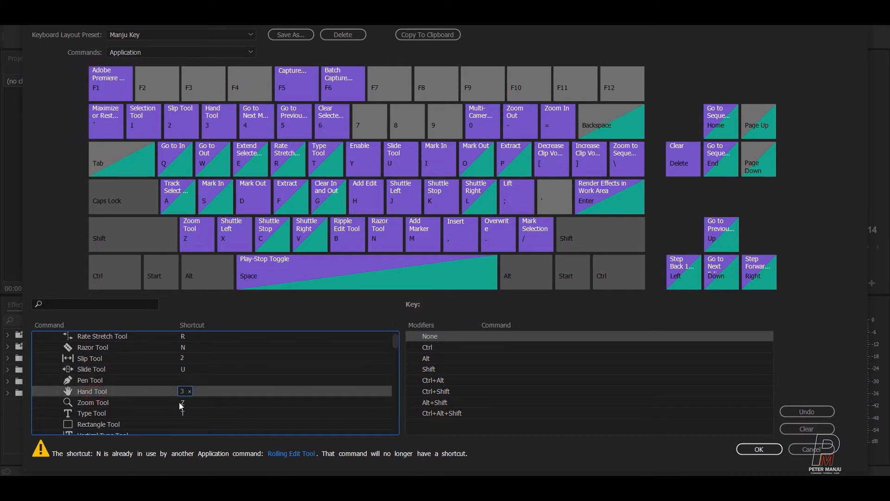
left_click(101, 405)
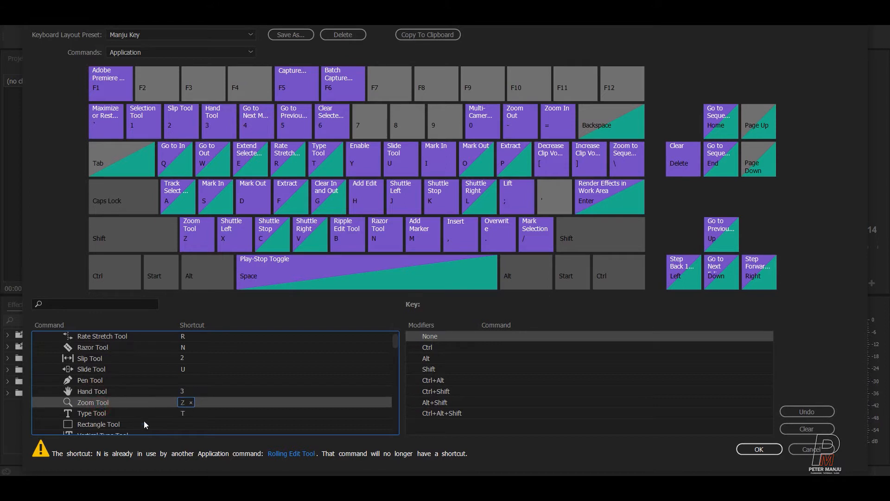
left_click(85, 414)
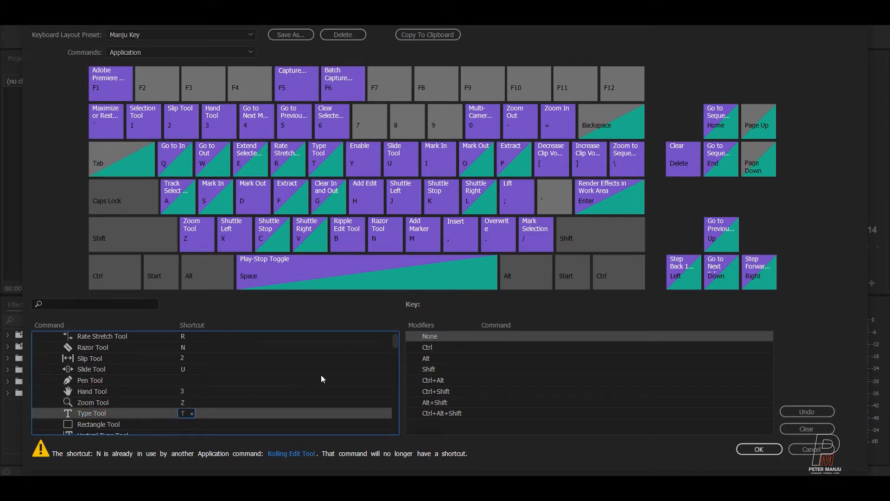
- Examine the Edit command group's shortcuts for Undo, Redo, Cut, Copy and Paste
scroll(104, 368, "down", 5)
left_click(69, 348)
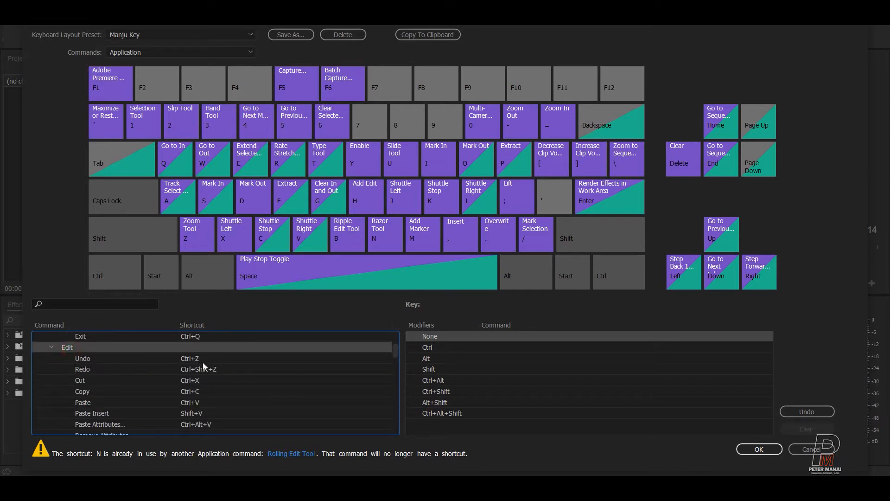
scroll(269, 373, "up", 3)
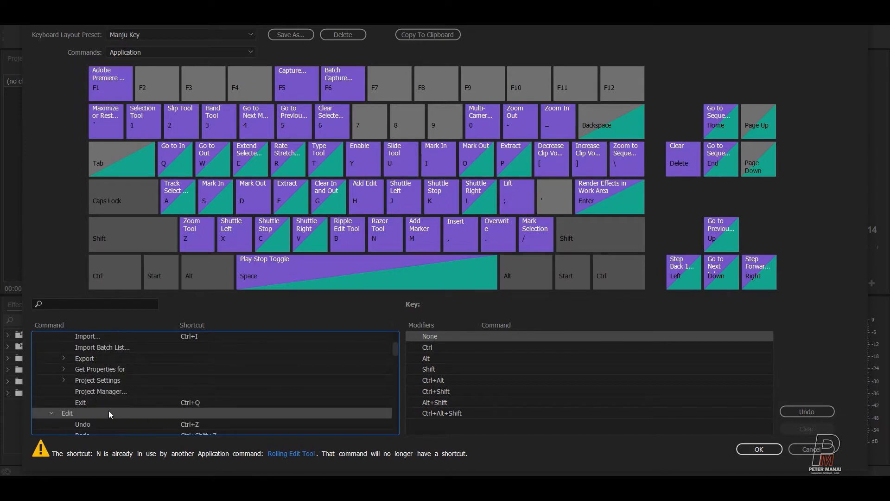
scroll(286, 374, "down", 2)
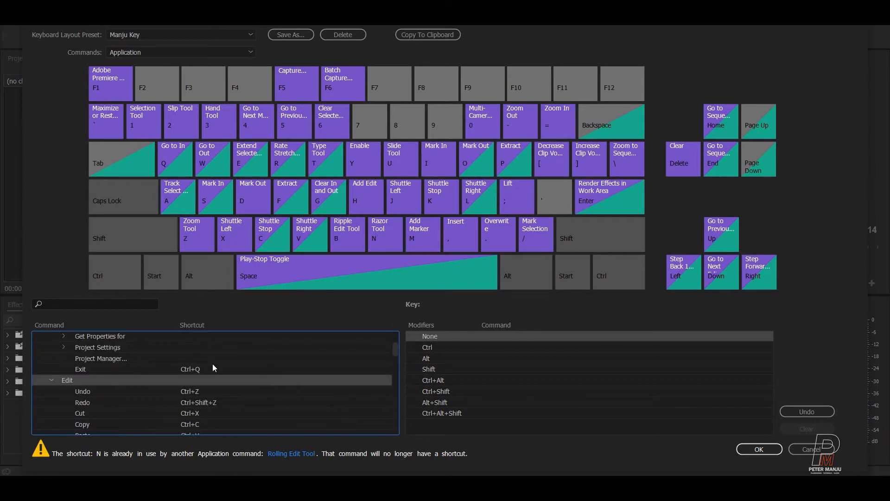
scroll(182, 377, "down", 2)
left_click(87, 359)
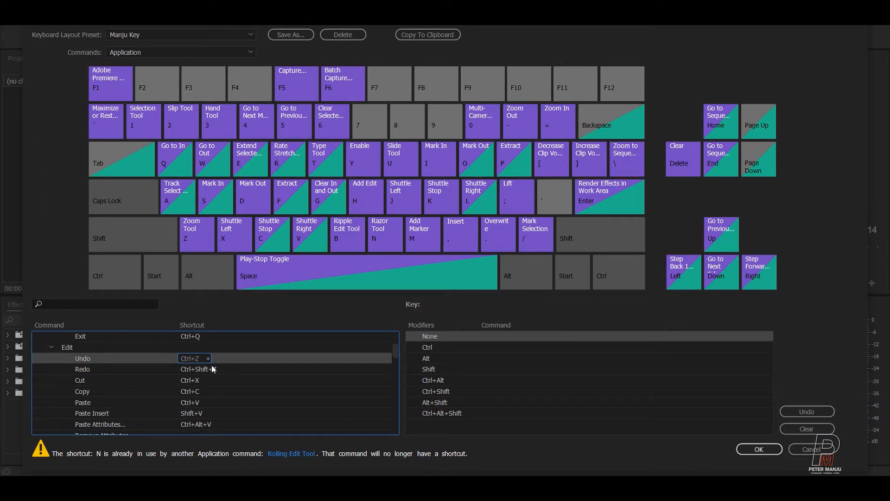
left_click(97, 370)
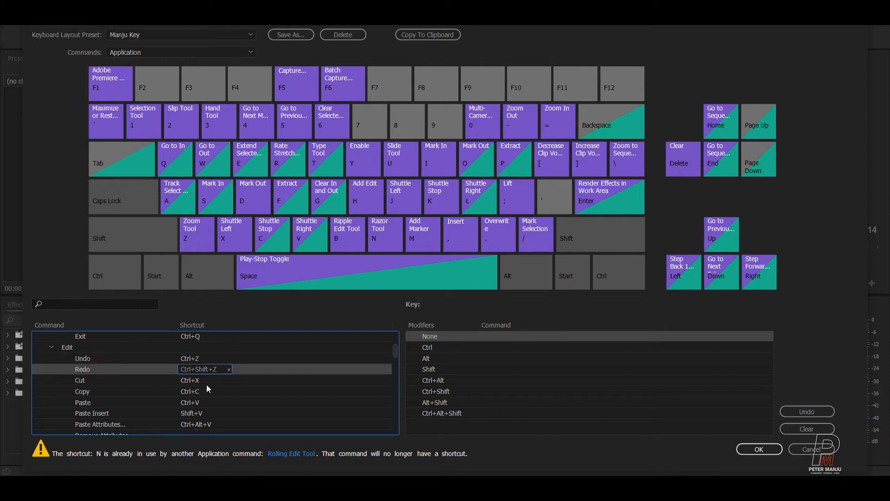
left_click(80, 382)
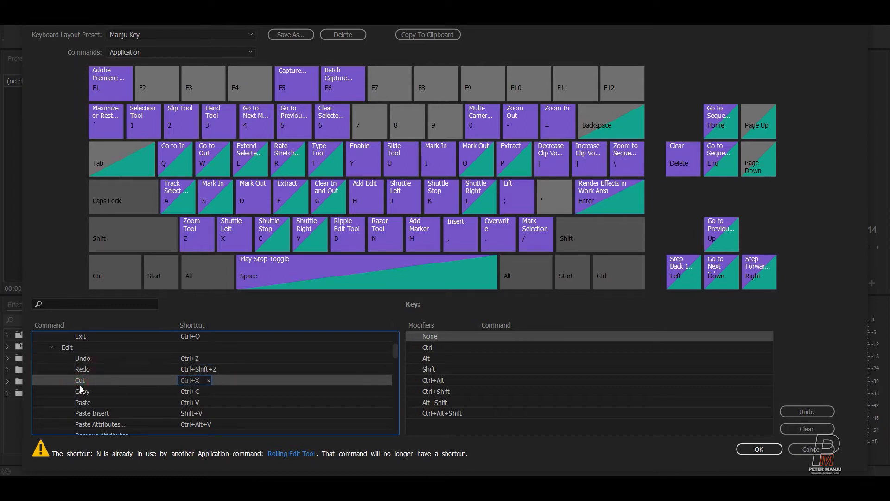
left_click(96, 392)
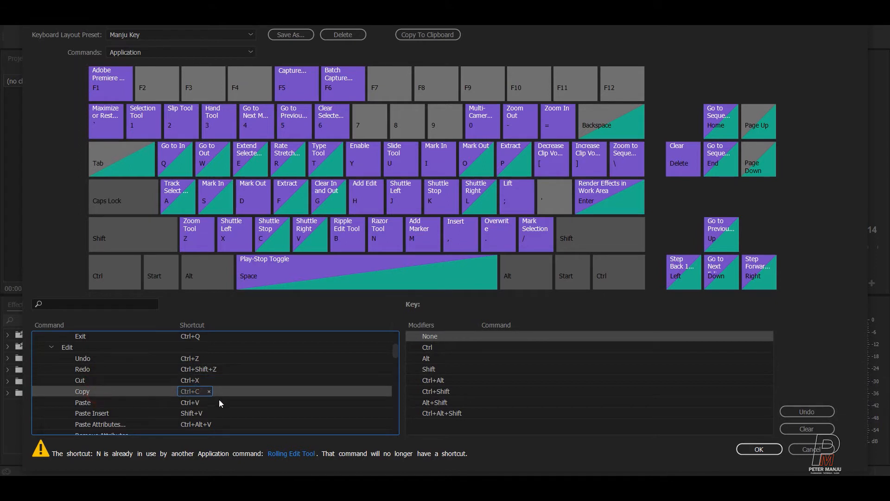
left_click(88, 402)
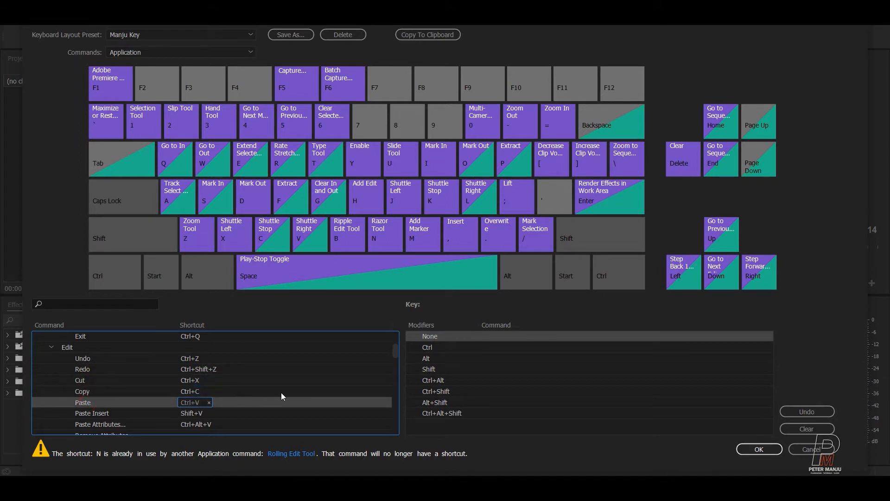
- Review the shortcuts of the Paste Insert, Paste Attributes, Clear and Ripple Delete commands
scroll(186, 389, "down", 1)
left_click(88, 383)
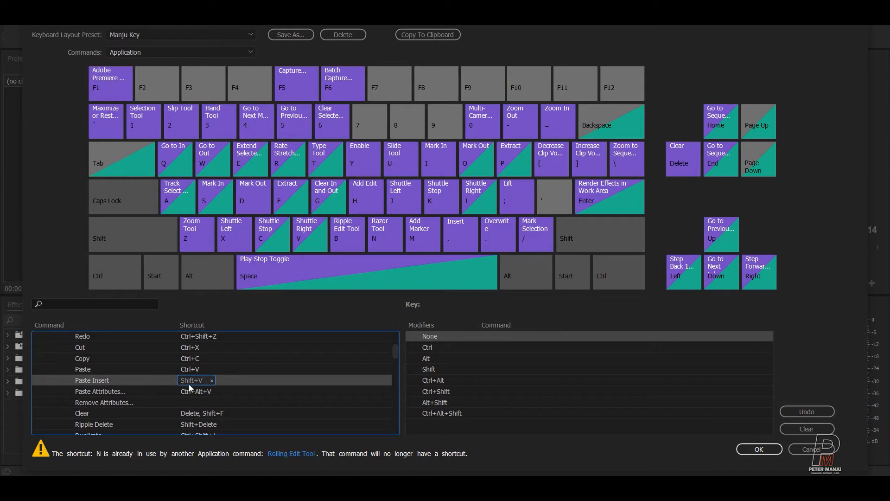
left_click(126, 391)
scroll(126, 389, "down", 1)
left_click(95, 381)
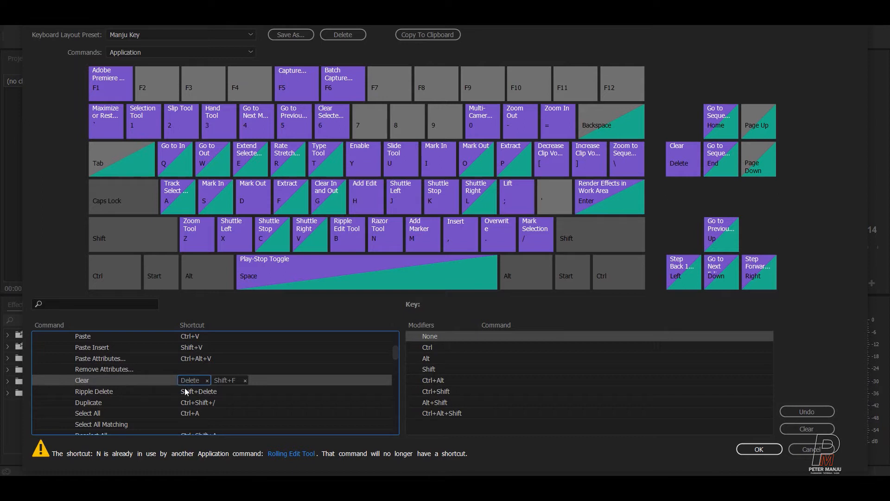
left_click(105, 391)
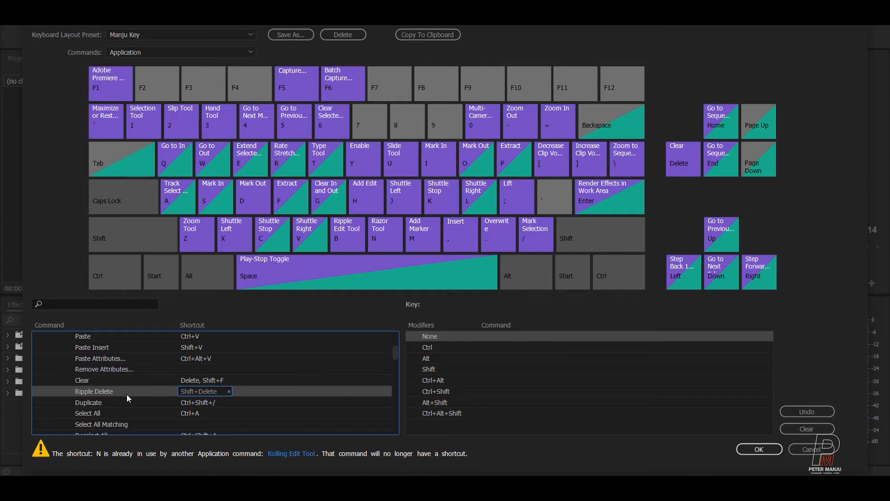
- Add Ctrl+D as a keyboard shortcut for the Duplicate command
left_click(105, 402)
key("ctrl+d")
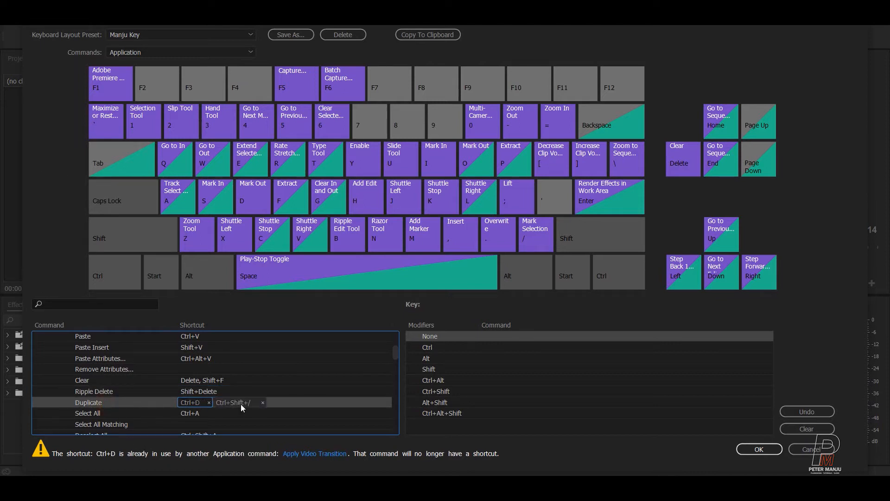
left_click(227, 415)
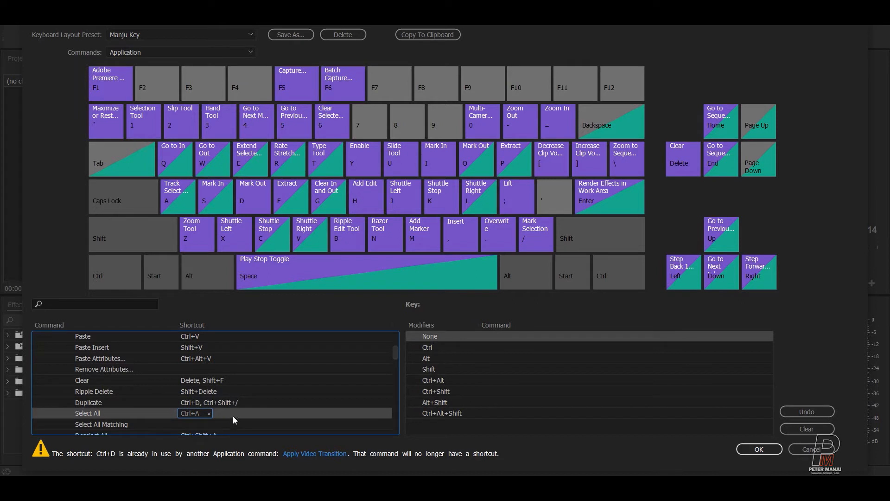
- Look through the clip commands and examine the shortcuts of Speed/Duration and Enable
scroll(84, 386, "down", 1)
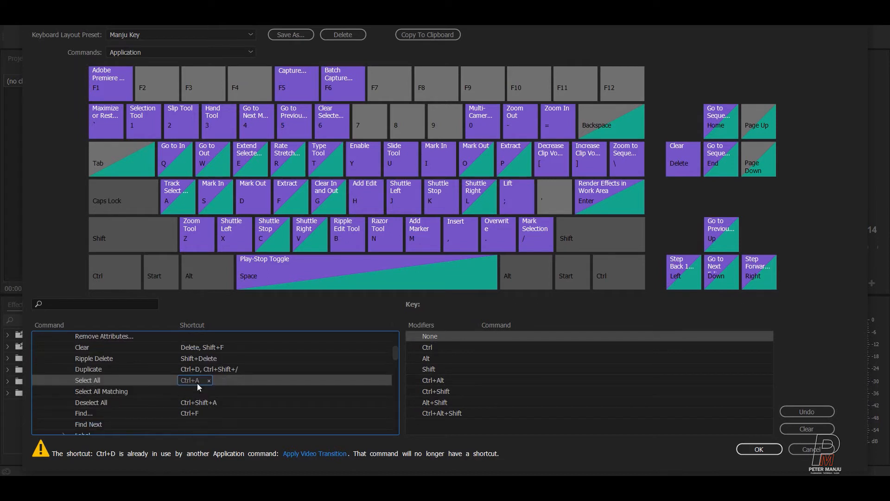
scroll(227, 407, "down", 10)
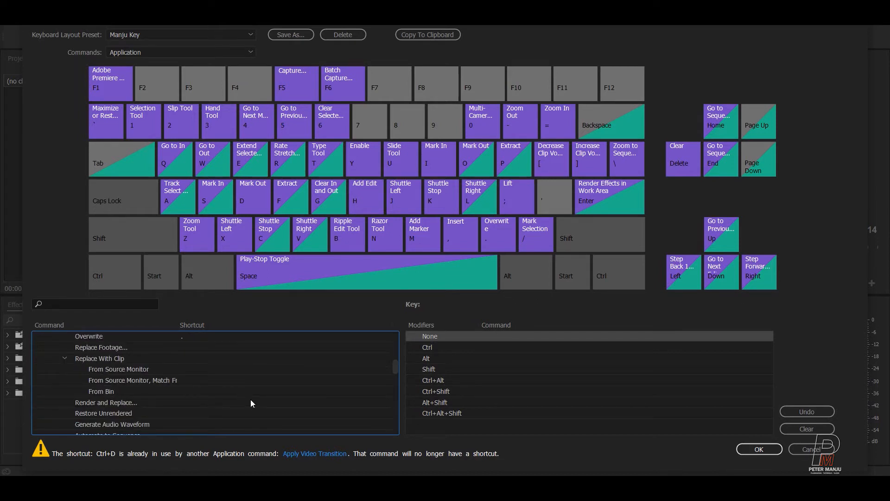
scroll(74, 372, "up", 9)
scroll(168, 384, "down", 8)
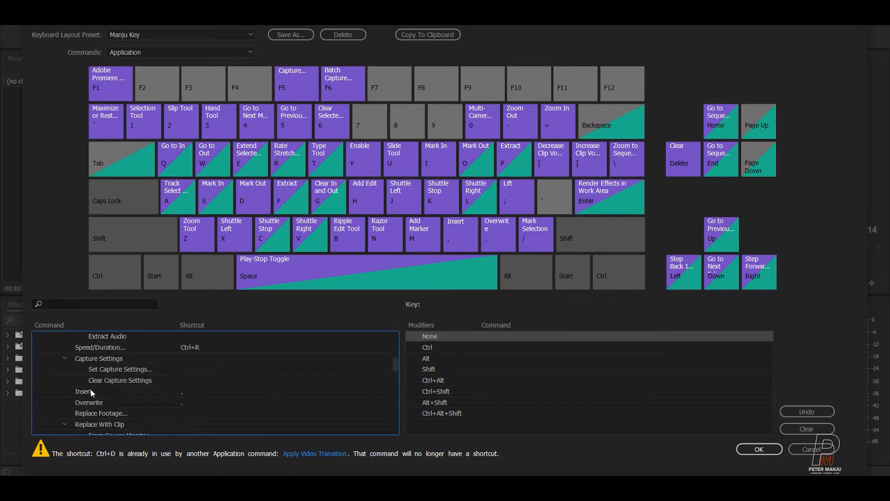
scroll(273, 380, "up", 1)
left_click(273, 380)
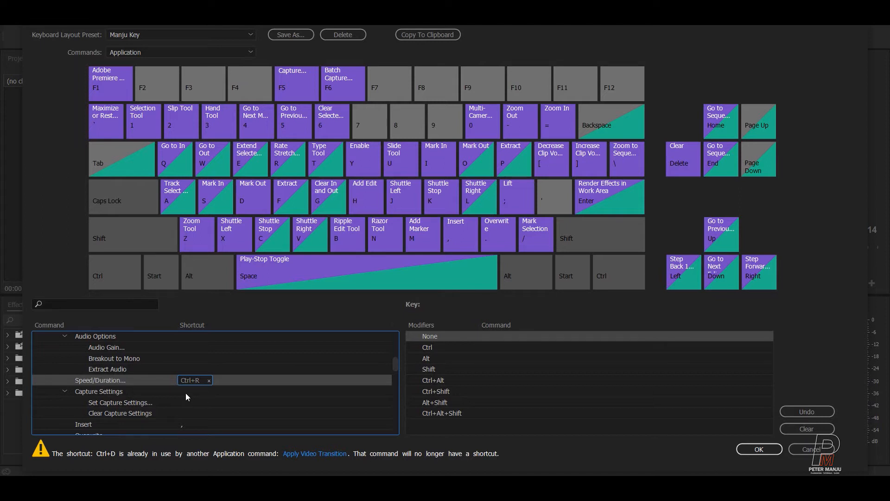
scroll(171, 380, "down", 5)
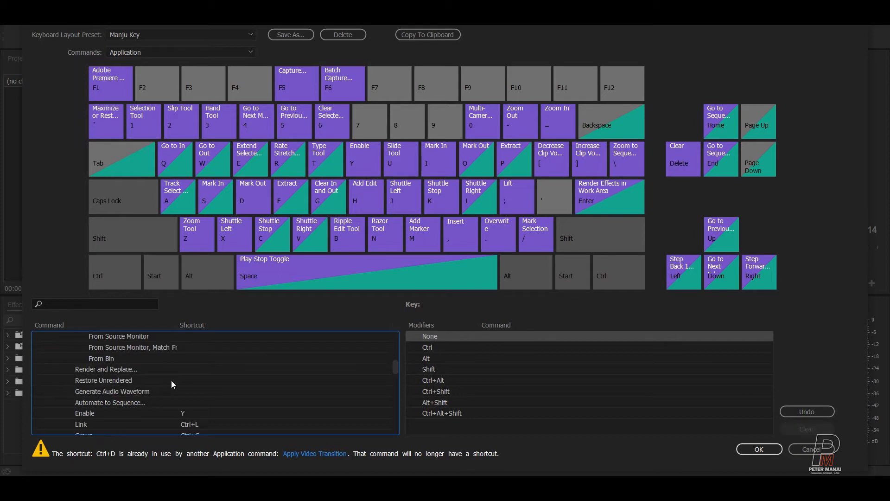
left_click(86, 381)
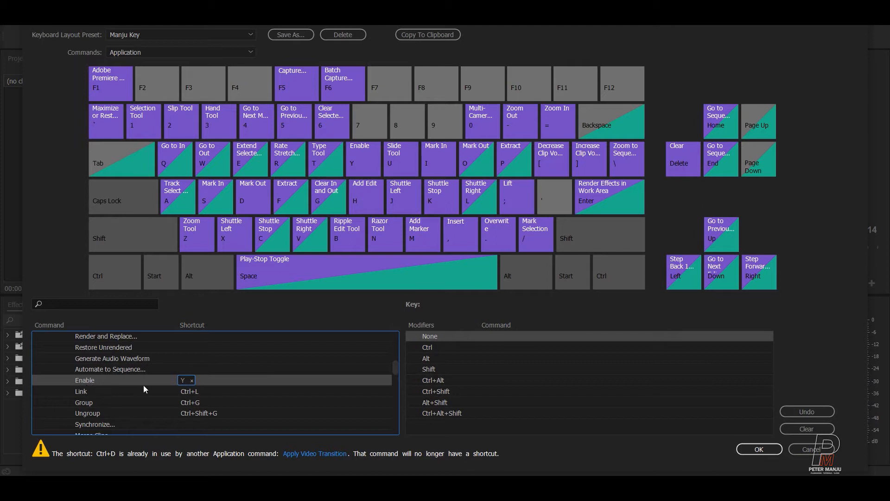
- Examine the shortcuts of the Link, Group and Ungroup clip commands
left_click(85, 392)
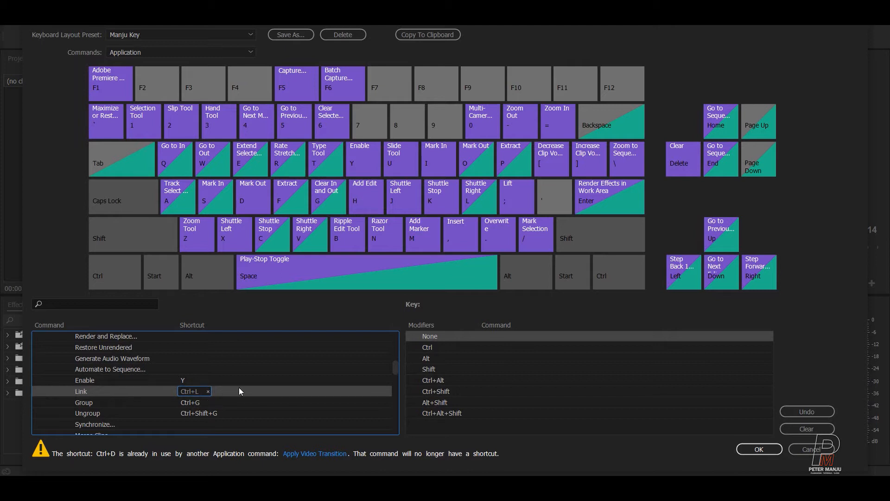
left_click(94, 403)
left_click(252, 409)
scroll(349, 397, "down", 1)
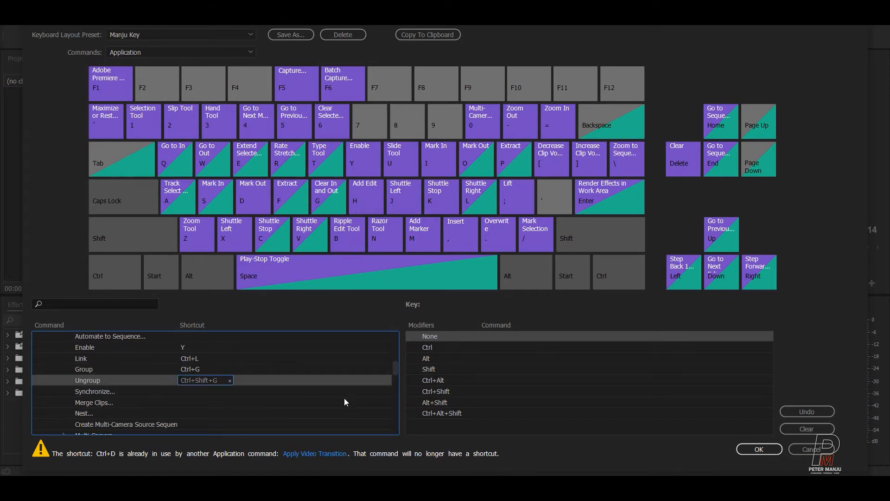
scroll(341, 402, "down", 1)
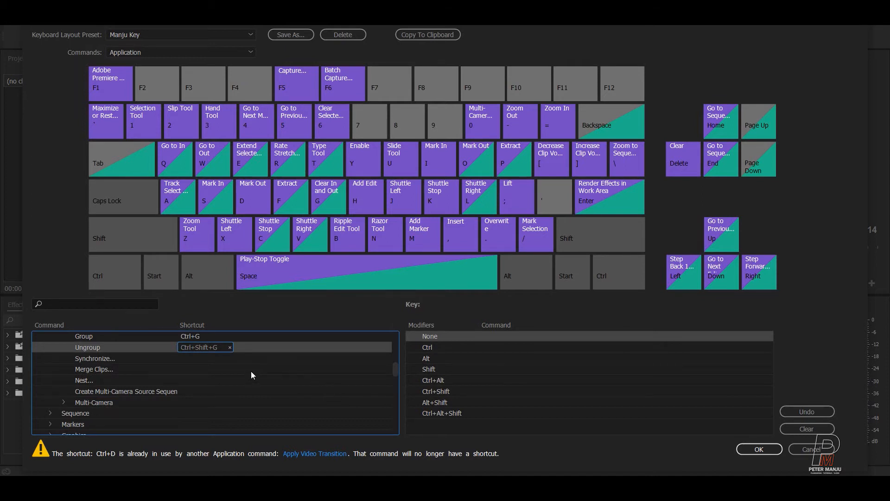
- Expand the Multi-Camera and Sequence command groups and examine the shortcut of Render Effects in Work Area
scroll(251, 371, "down", 2)
scroll(250, 371, "up", 1)
left_click(64, 369)
left_click(49, 403)
scroll(270, 349, "down", 1)
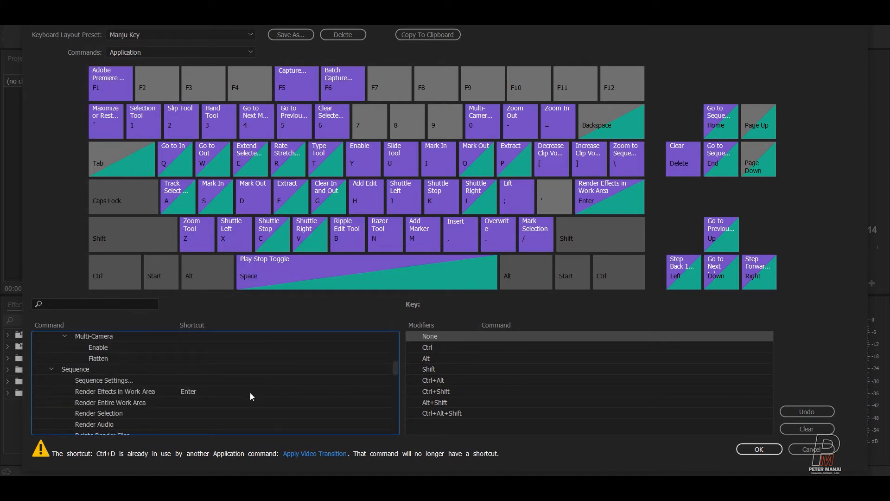
left_click(118, 393)
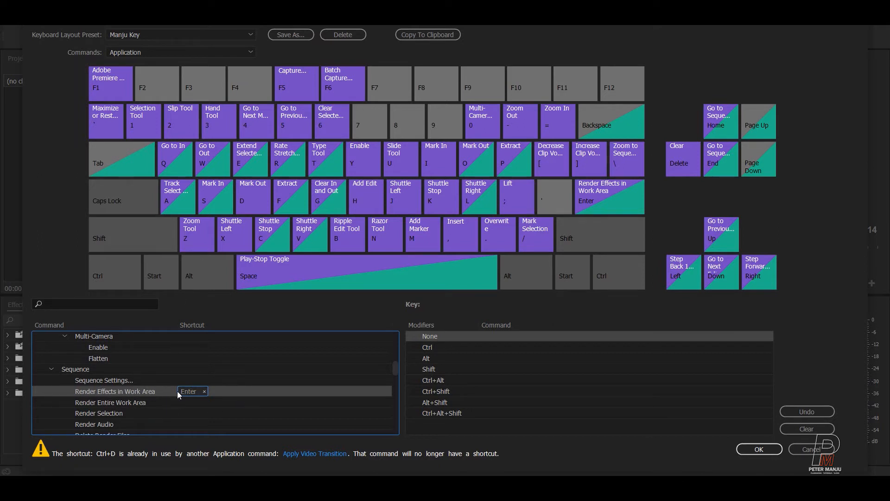
- Compare the shortcuts of Add Edit and Add Edit to All Tracks, and check Match Frame in the Sequence commands
scroll(128, 404, "down", 3)
left_click(96, 380)
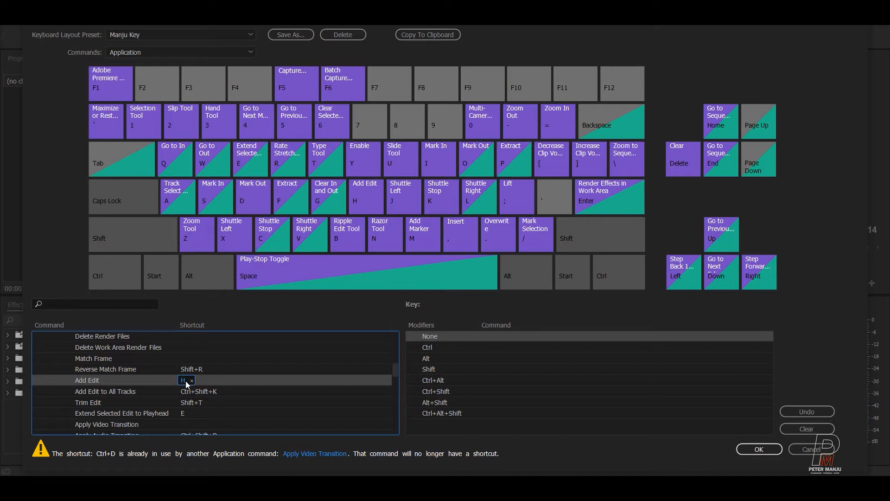
left_click(107, 393)
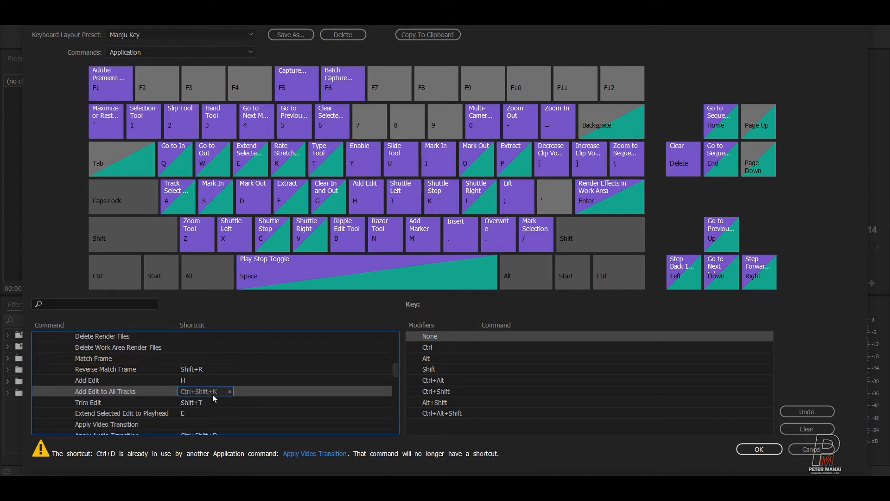
left_click(95, 380)
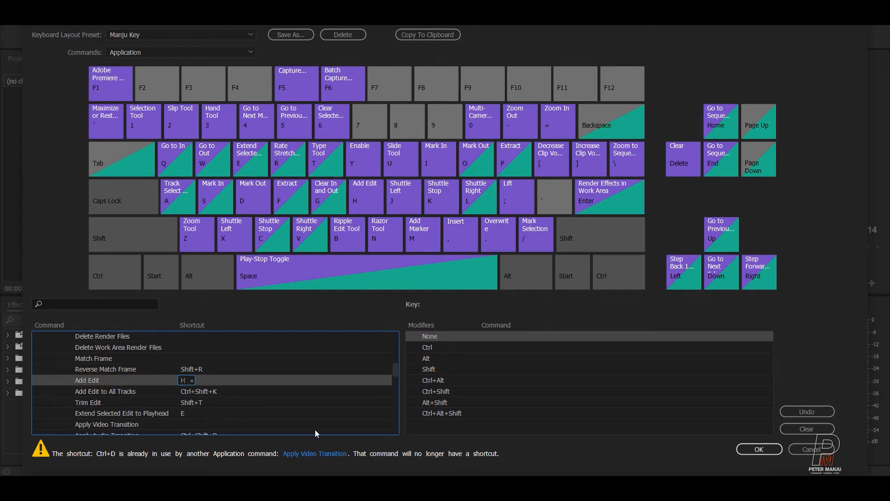
left_click(230, 359)
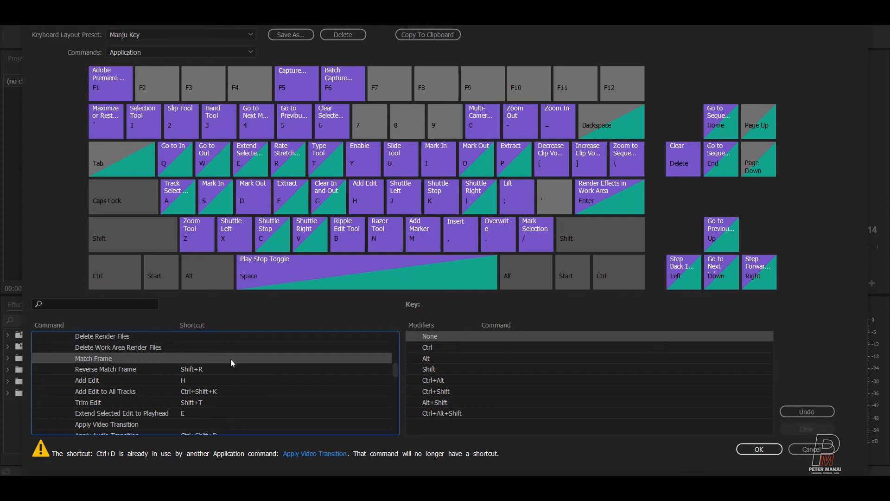
- Review the shortcuts of the Lift, Extract, Zoom In and Zoom Out sequence commands
scroll(230, 359, "down", 2)
left_click(93, 392)
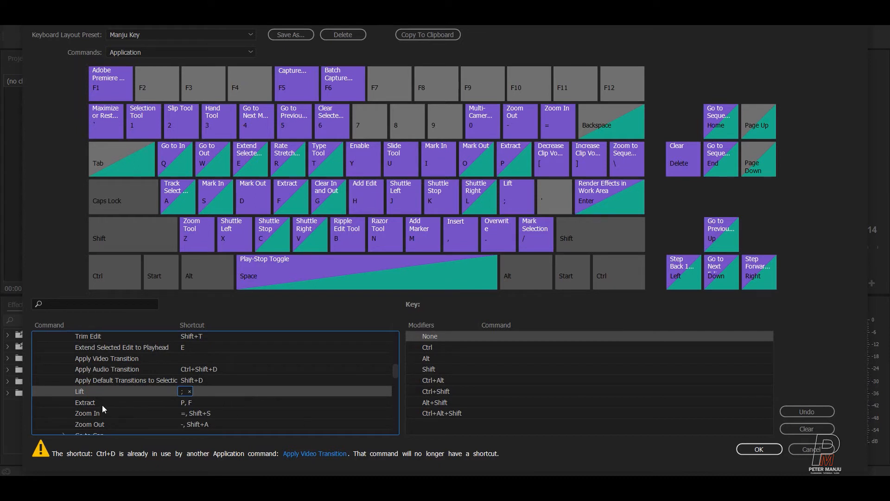
left_click(102, 404)
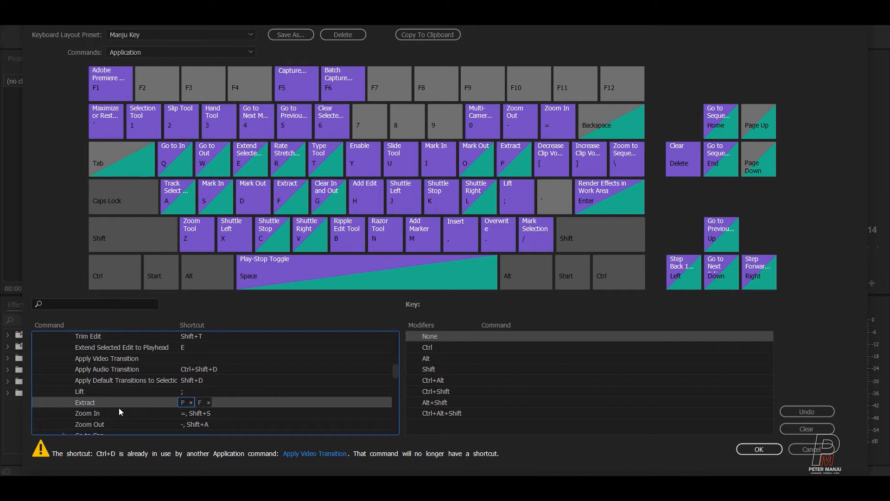
left_click(209, 413)
scroll(210, 403, "down", 1)
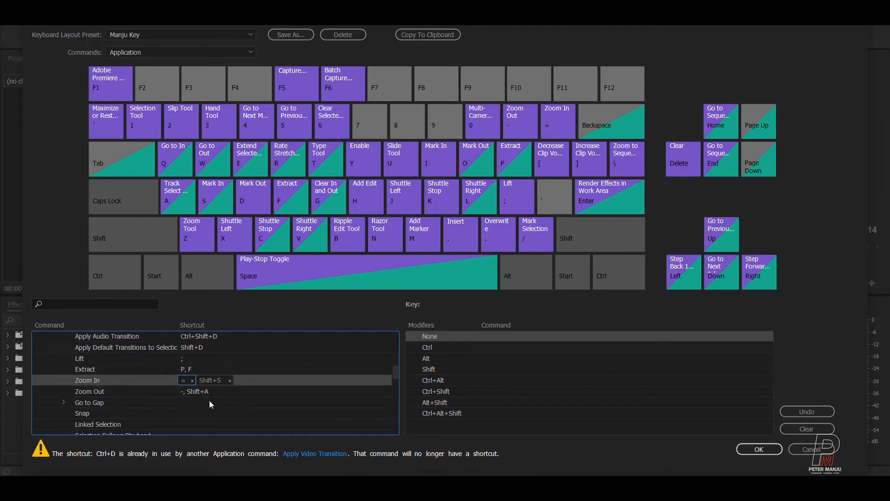
left_click(97, 392)
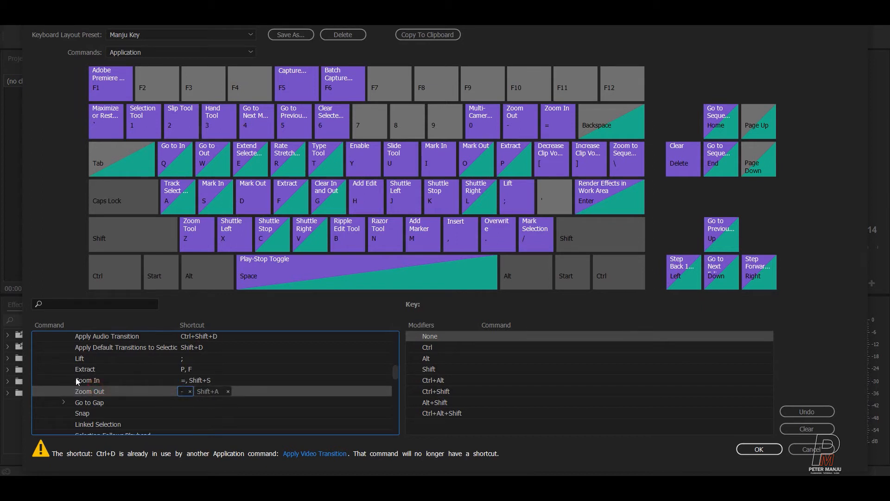
left_click(75, 380)
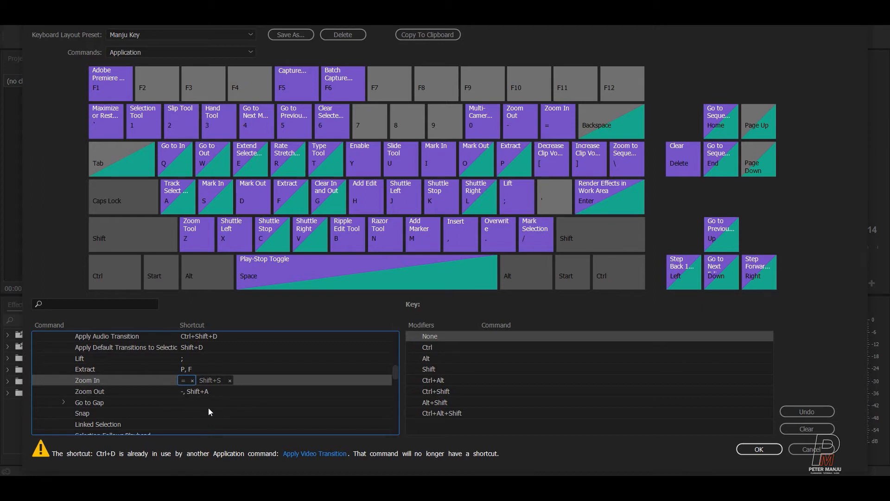
- Examine the Markers group's shortcuts for Mark In, Mark Out, Mark Selection, Go to In and Go to Out
scroll(208, 408, "down", 5)
left_click(107, 369)
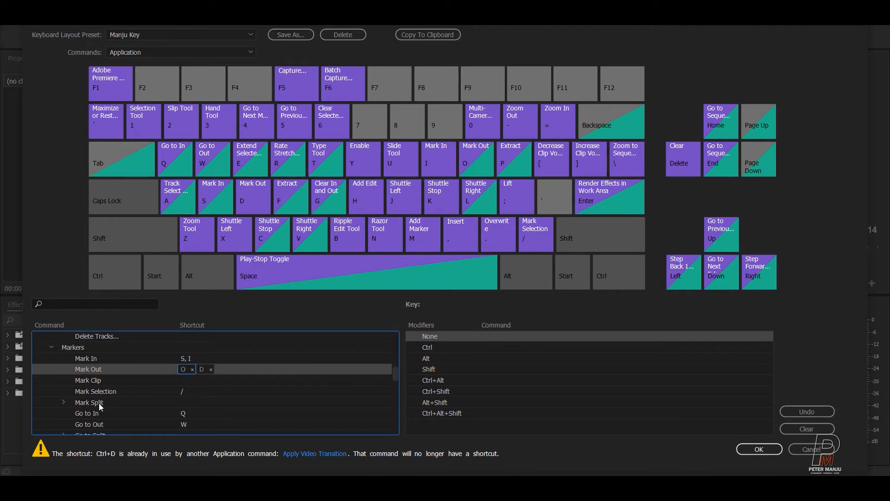
left_click(87, 359)
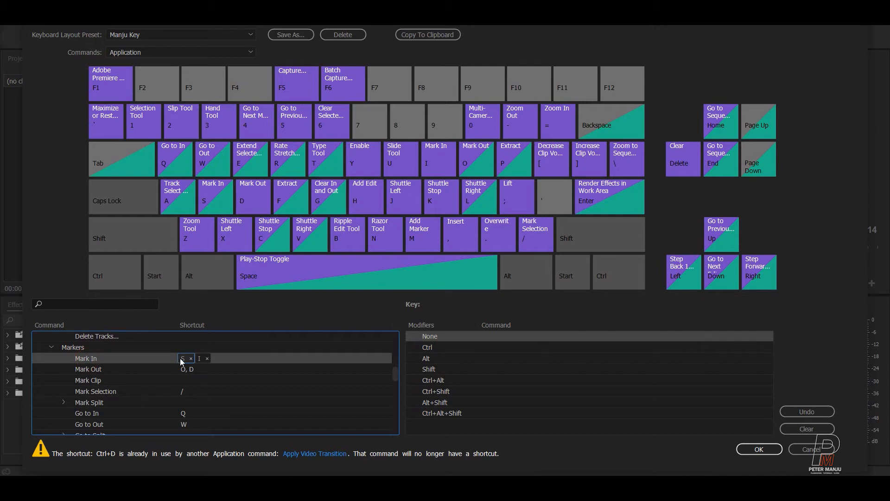
left_click(184, 370)
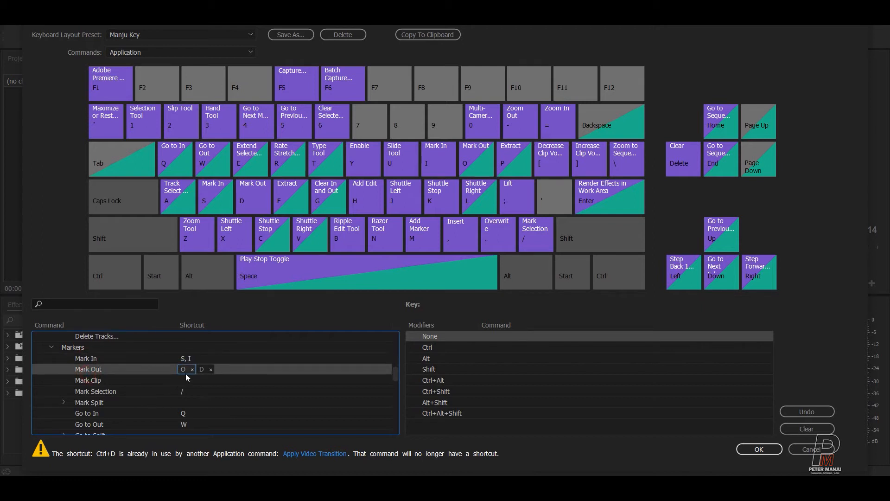
left_click(96, 391)
left_click(95, 413)
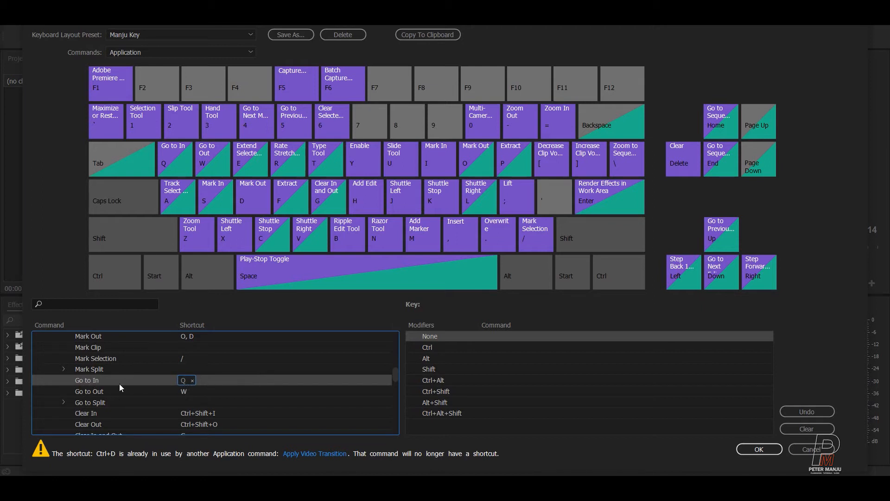
left_click(97, 394)
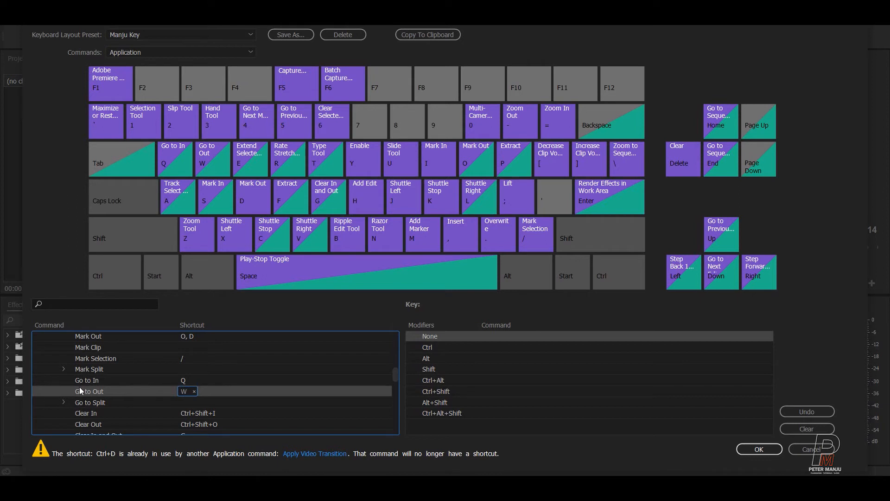
- Review the shortcuts of the Clear In, Clear Out and Clear In and Out commands
scroll(100, 397, "down", 1)
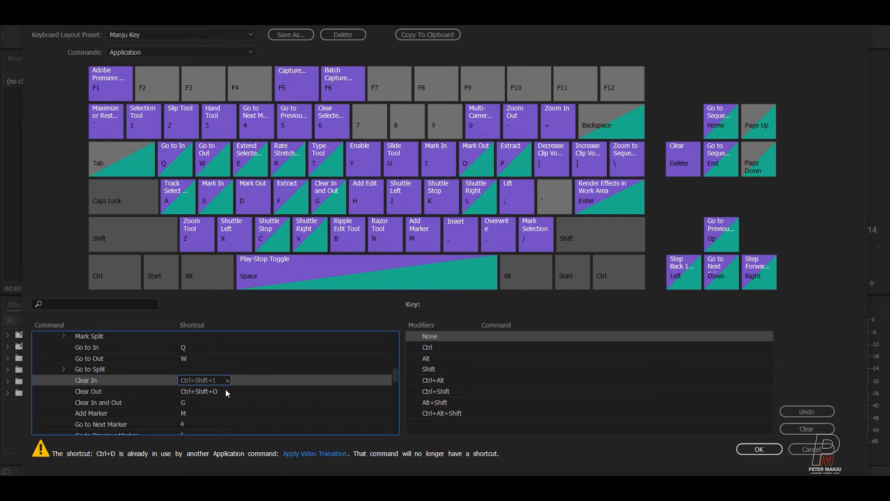
left_click(111, 391)
left_click(97, 378)
left_click(105, 404)
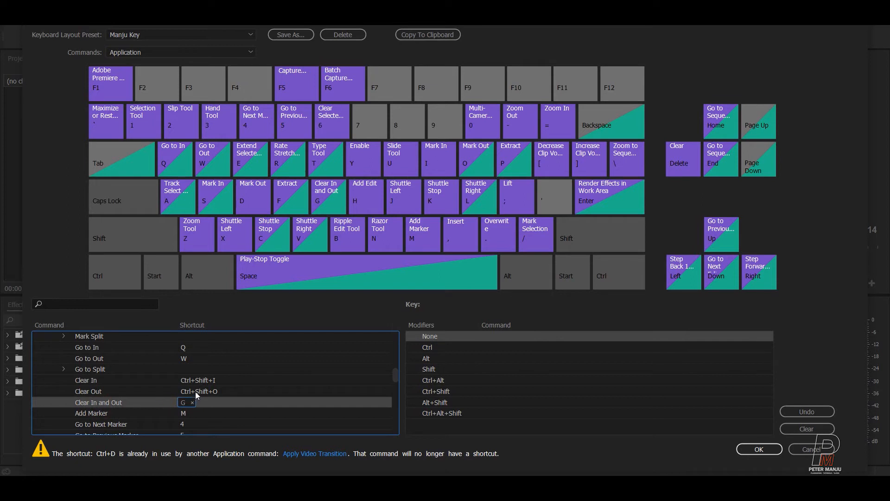
- Examine the shortcuts for adding a marker, going to the next and previous marker, and clearing selected or all markers
scroll(232, 392, "down", 1)
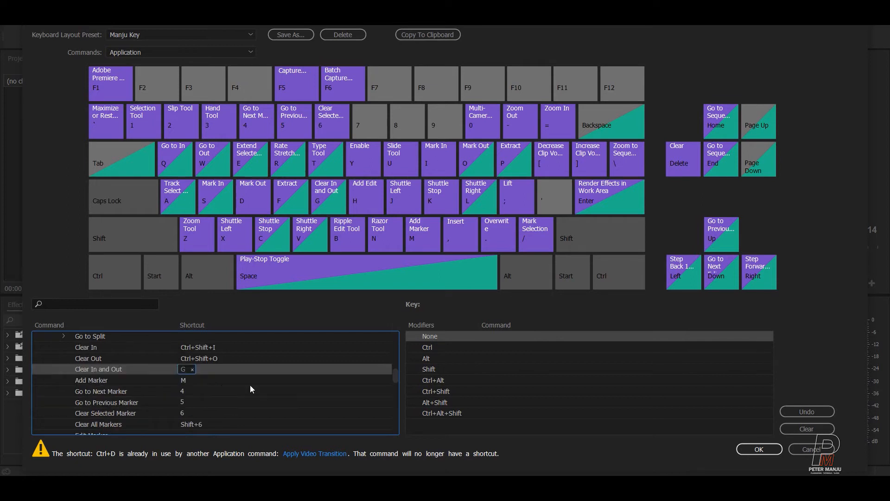
left_click(134, 383)
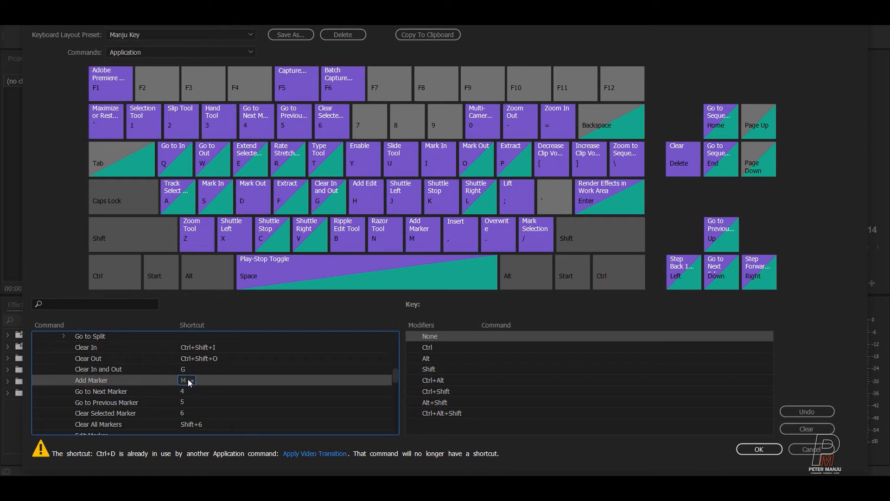
left_click(105, 391)
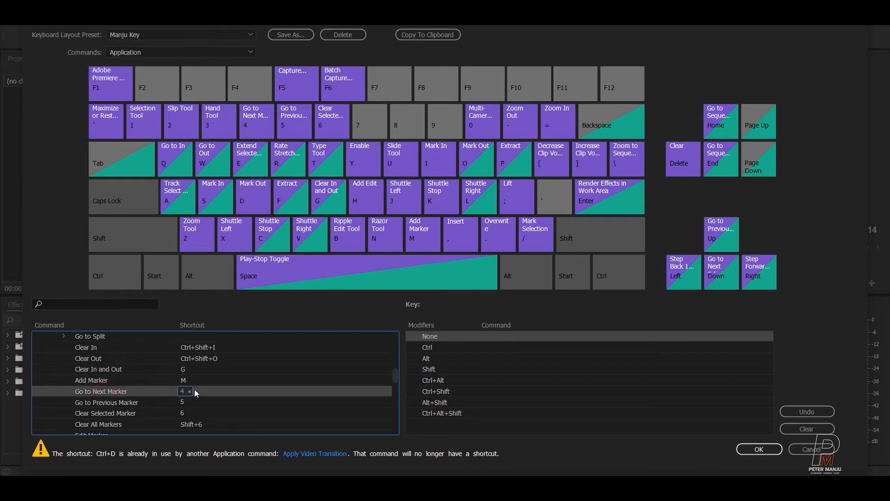
left_click(95, 402)
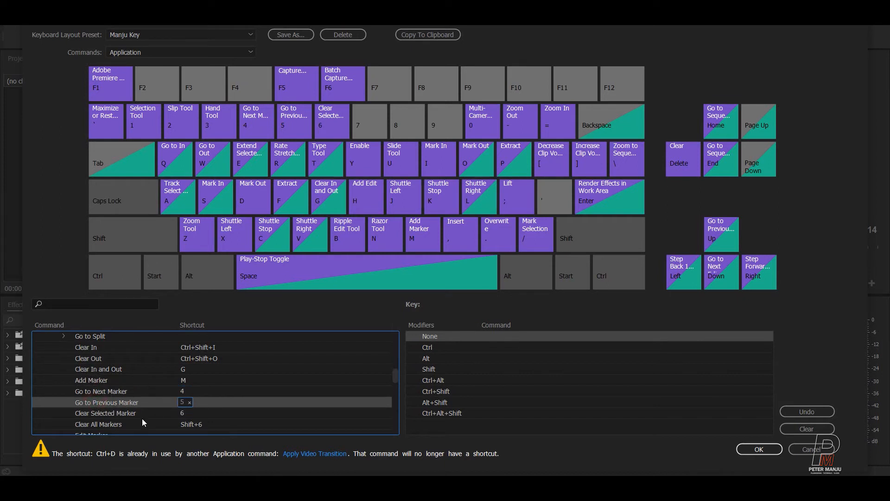
left_click(106, 417)
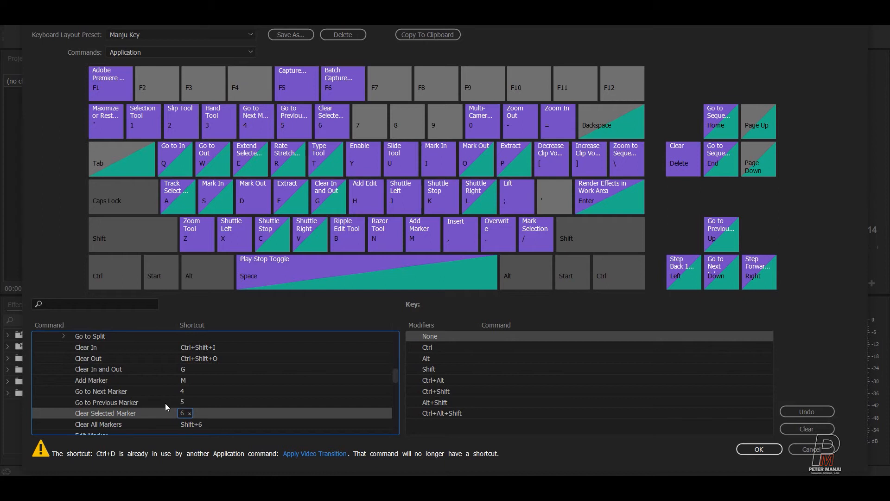
left_click(107, 424)
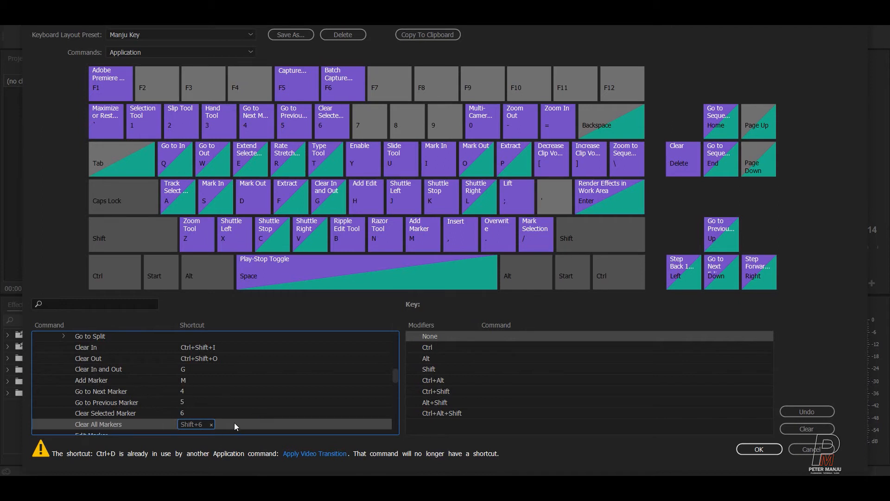
- Check the shortcuts of Go to Next Edit Point and Go to Previous Edit Point
scroll(235, 393, "down", 2)
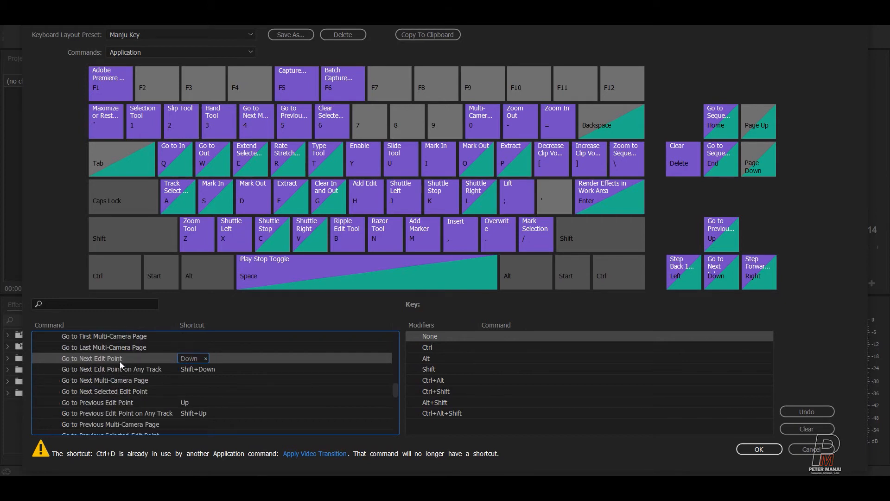
left_click(82, 404)
left_click(192, 359)
- Review the shortcuts of Go to Sequence-Clip End, Go to Sequence-Clip Start and Increase Clip Volume
scroll(207, 405, "down", 2)
left_click(76, 411)
left_click(75, 403)
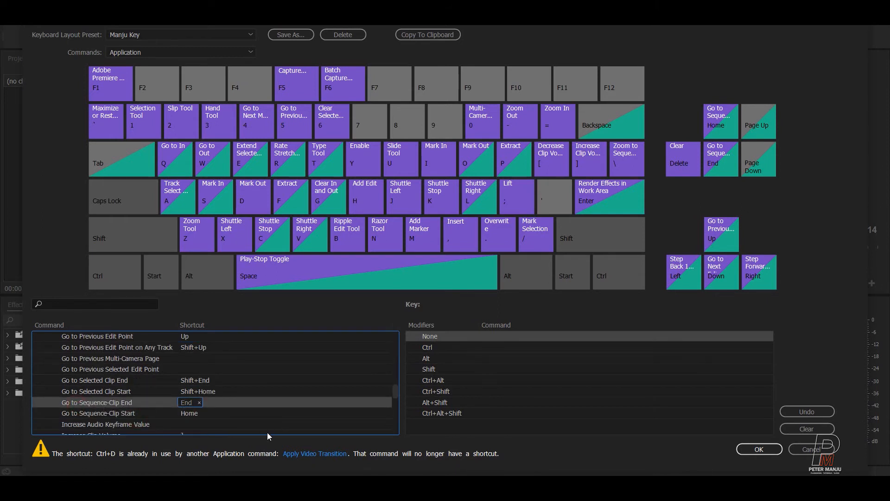
left_click(118, 415)
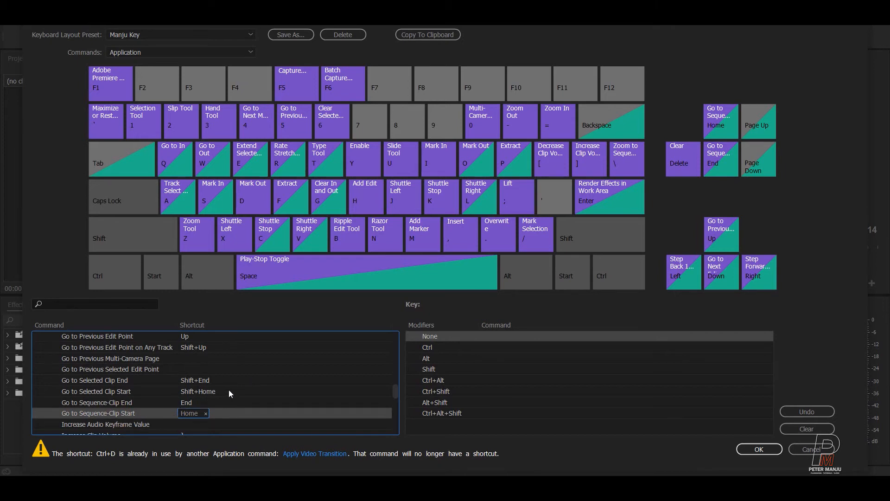
scroll(230, 390, "down", 1)
left_click(146, 403)
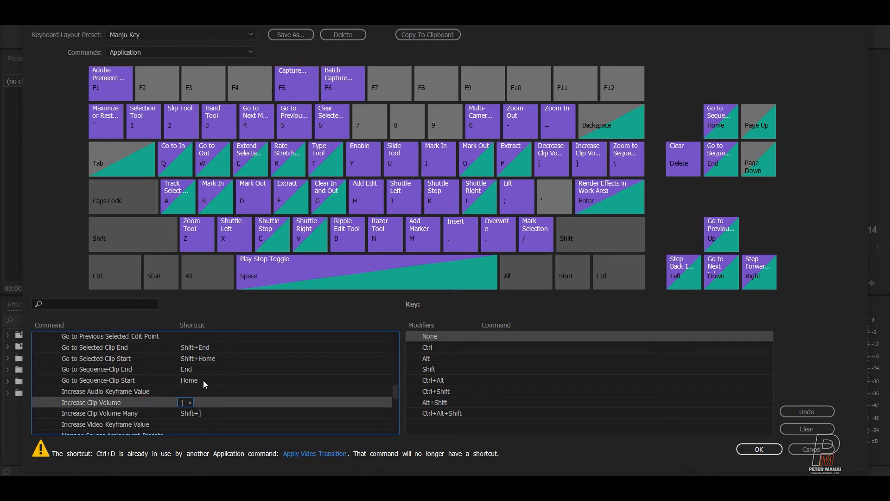
- Examine the playback shortcuts of Shuttle Left, Shuttle Right, Shuttle Stop and Step Back 1 Frame
scroll(312, 366, "down", 7)
left_click(297, 360)
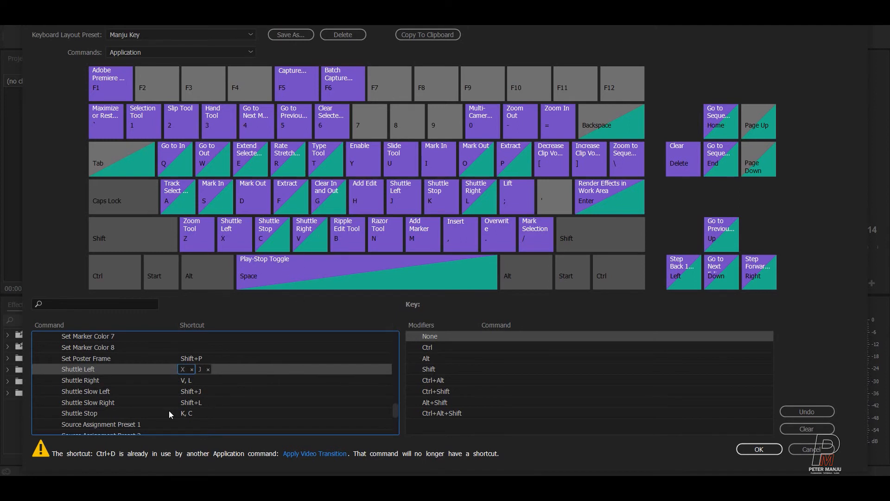
left_click(83, 384)
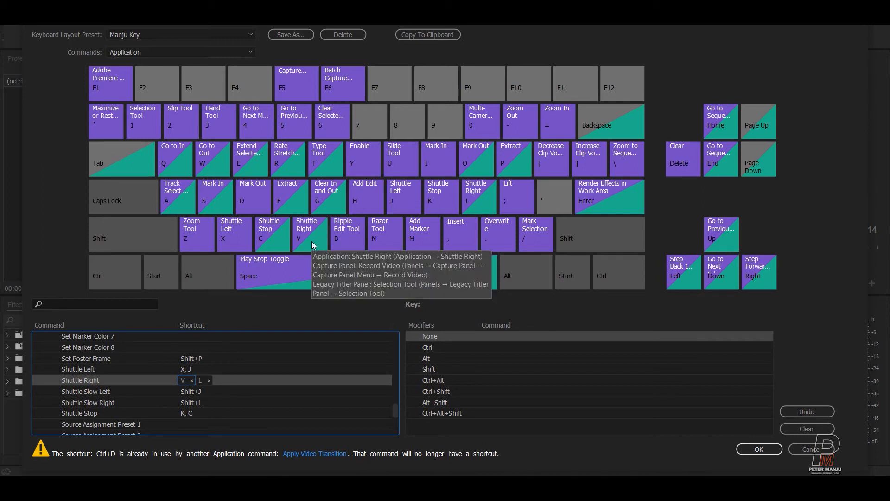
scroll(151, 388, "down", 1)
left_click(114, 383)
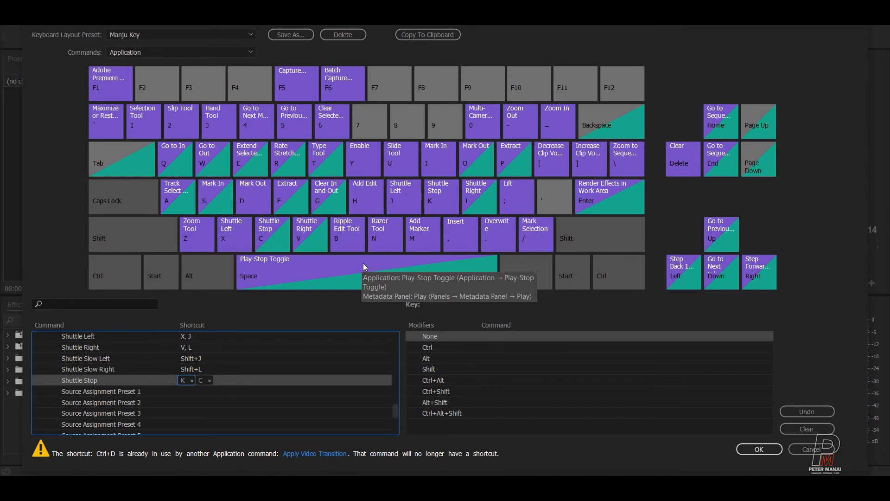
scroll(90, 380, "down", 4)
left_click(88, 369)
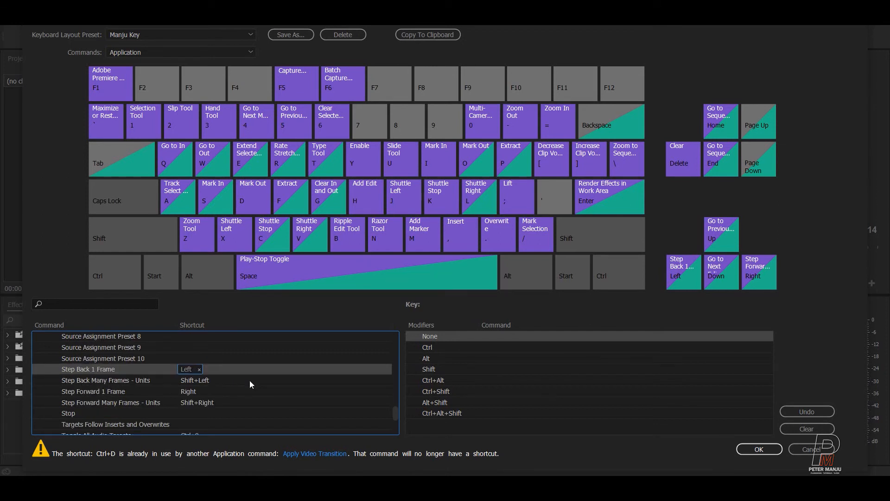
- Check the shortcut of Step Forward 1 Frame and browse on to the panel command groups
left_click(85, 391)
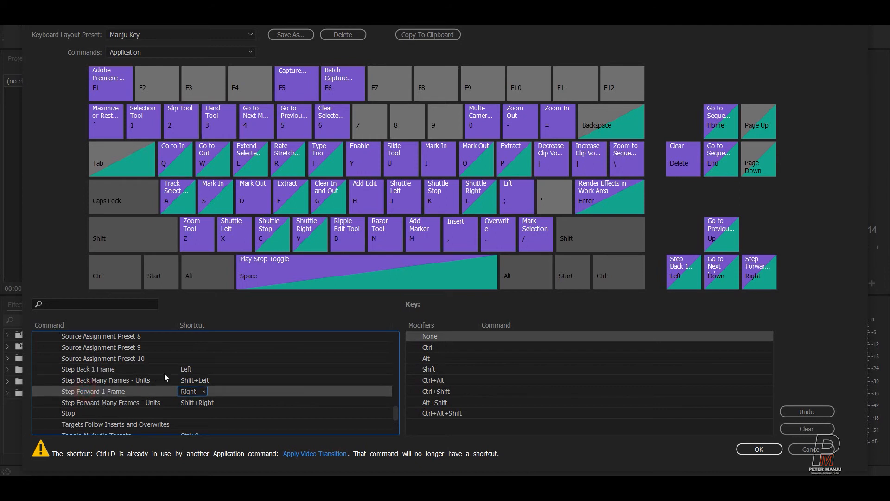
scroll(231, 391, "down", 6)
scroll(243, 388, "down", 2)
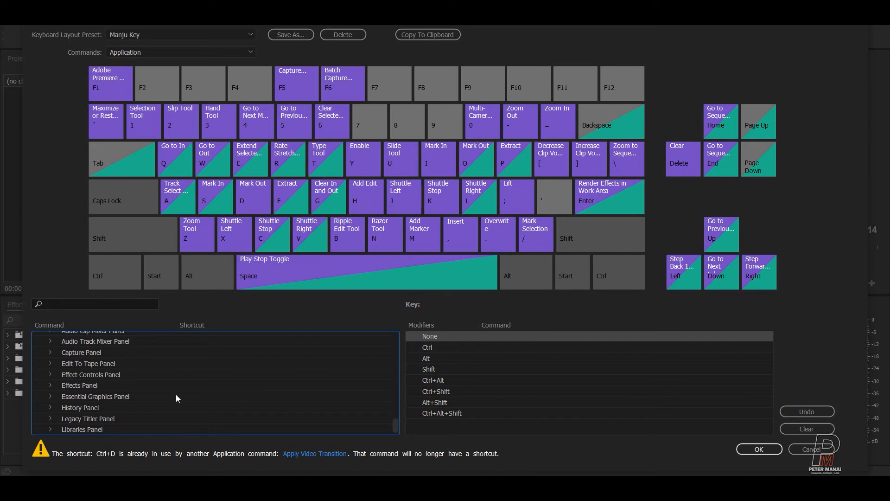
- Examine the Nudge Clip Selection shortcuts for moving clips down, up, left by one or five frames, and right by one frame
scroll(141, 391, "up", 10)
left_click(102, 408)
left_click(222, 375)
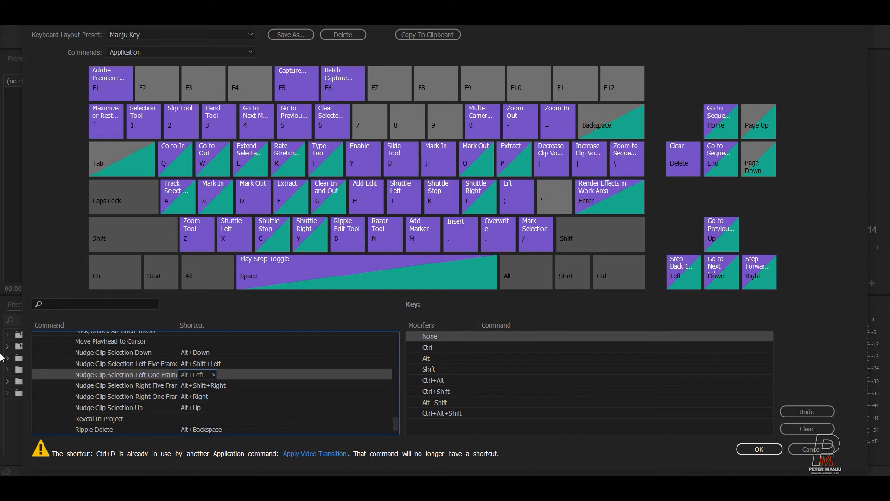
left_click(101, 353)
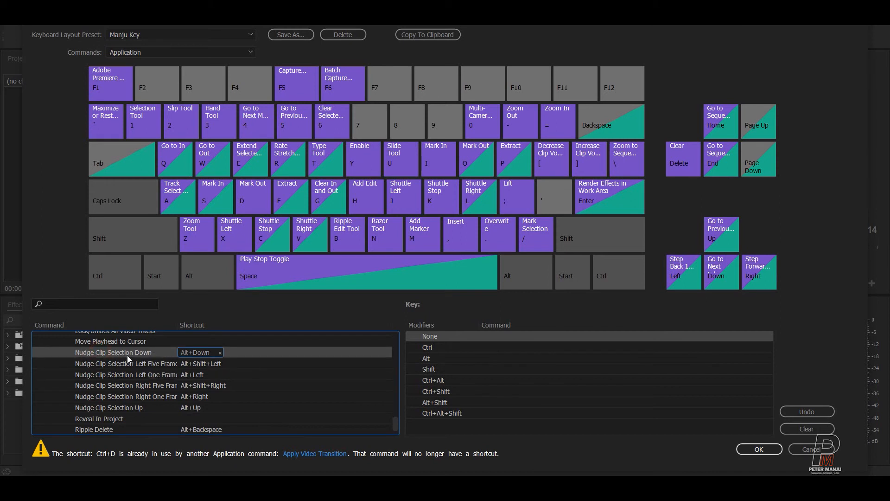
left_click(193, 363)
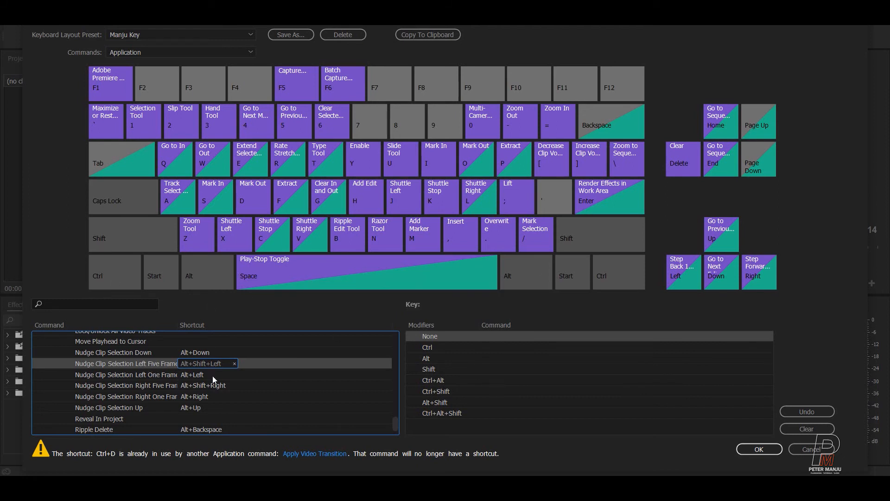
left_click(191, 375)
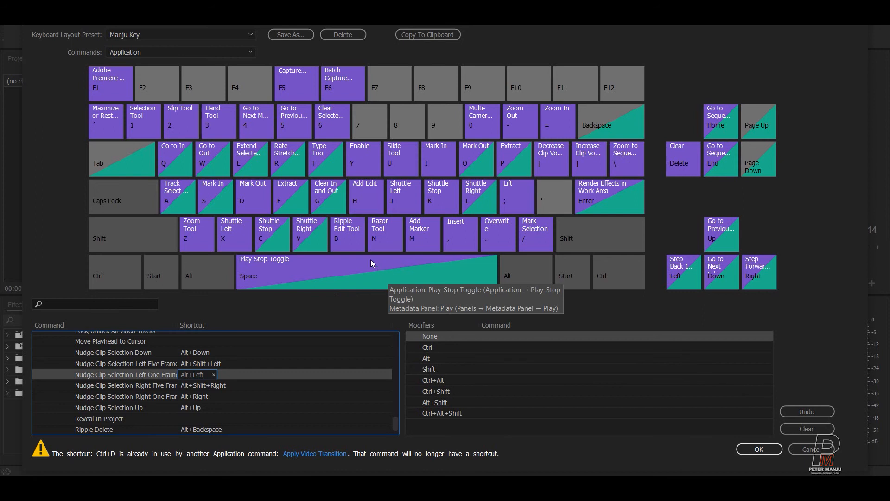
left_click(118, 397)
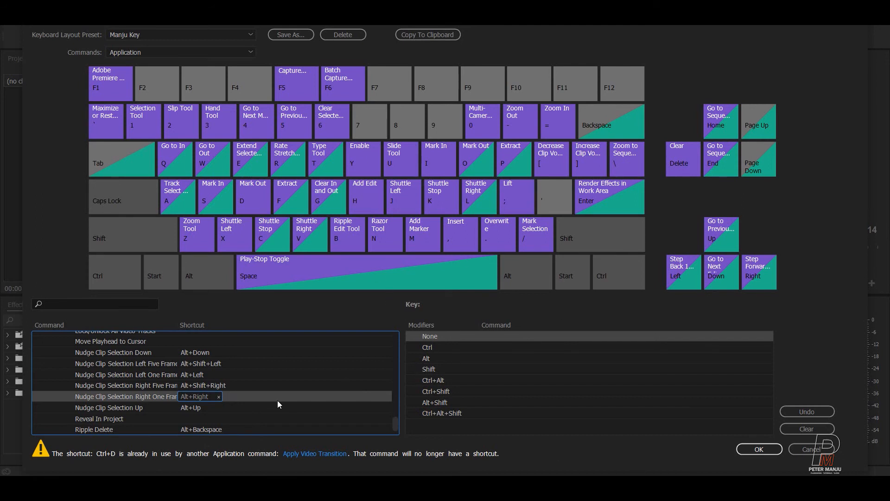
left_click(194, 409)
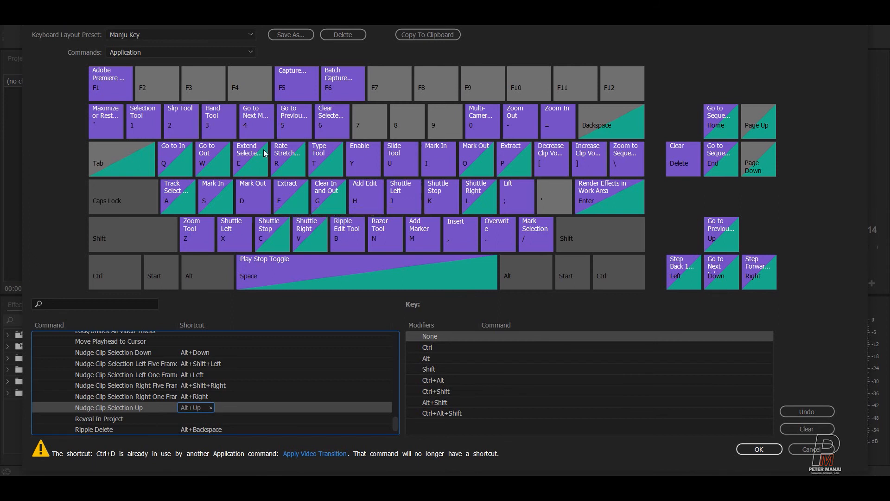
- View the available keyboard layout presets and the dialog for saving the layout under a preset name, leaving without saving
scroll(235, 353, "up", 10)
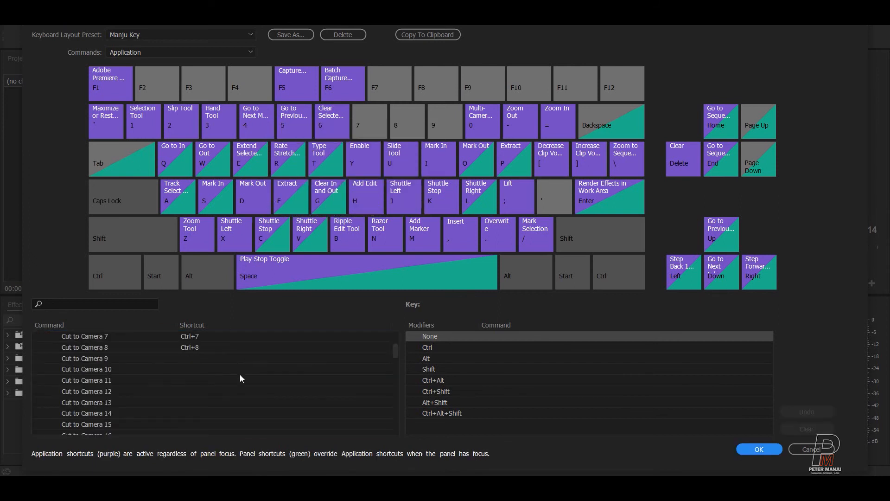
left_click(157, 36)
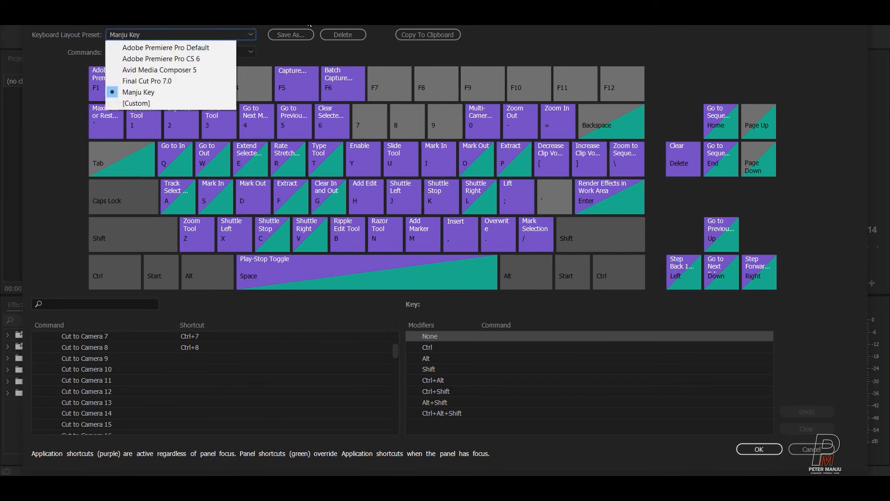
left_click(287, 34)
left_click(286, 35)
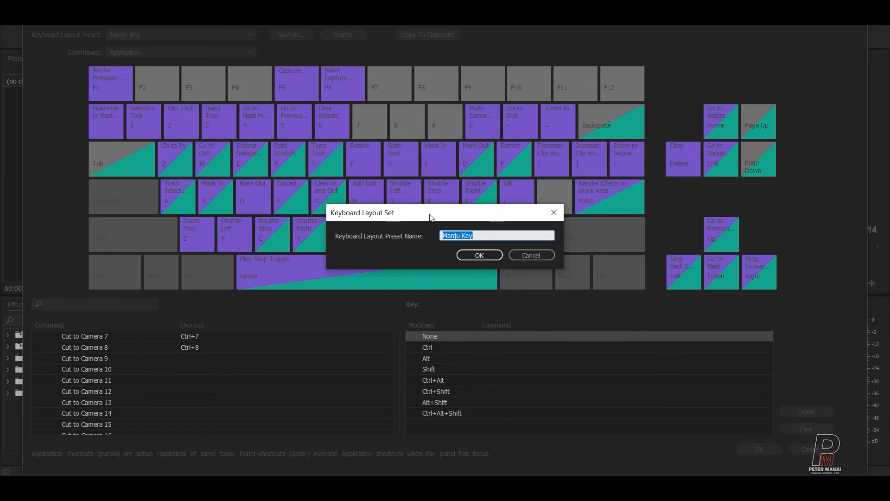
left_click(531, 256)
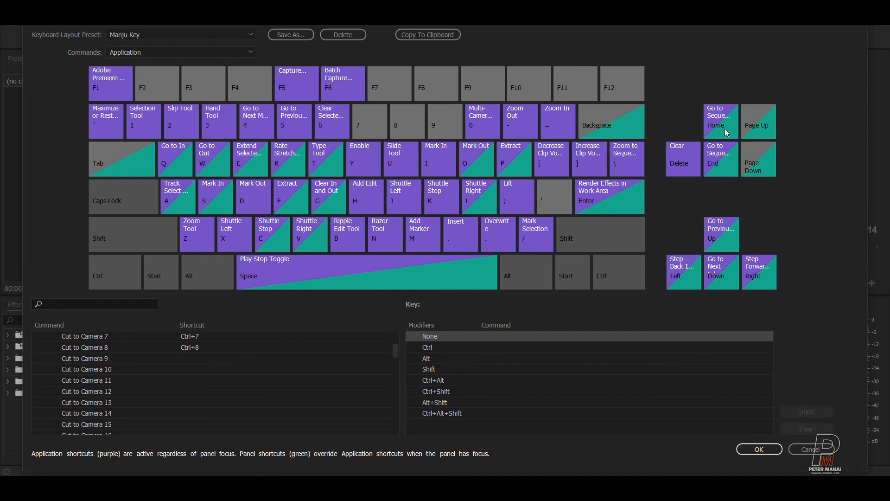
- Switch to File Explorer and open the Win folder inside the user profile folder under Documents > Adobe > 13.0
key("Return")
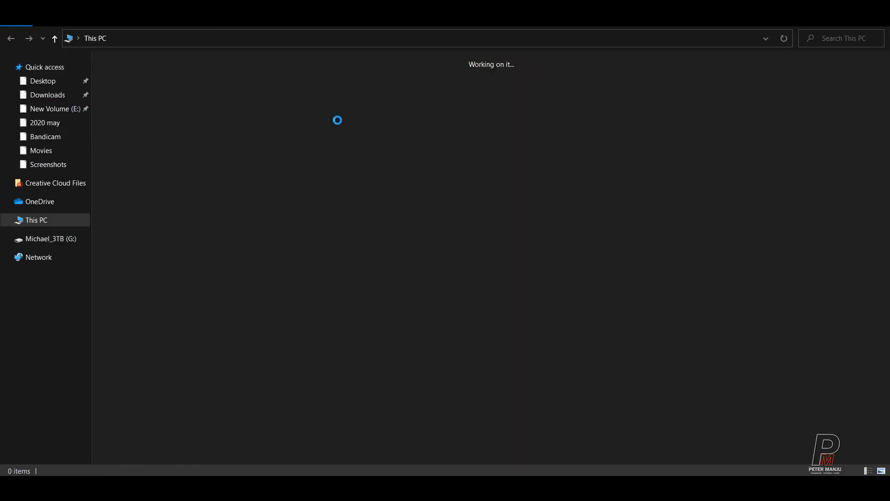
double_click(450, 80)
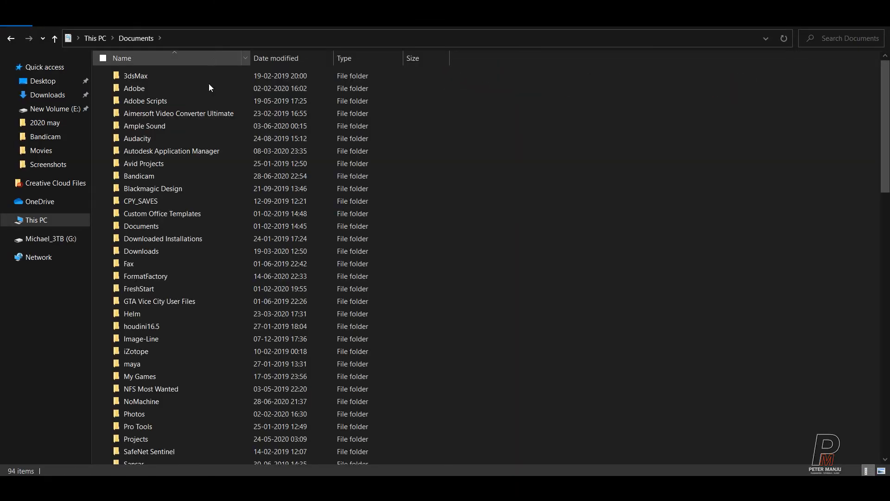
double_click(135, 89)
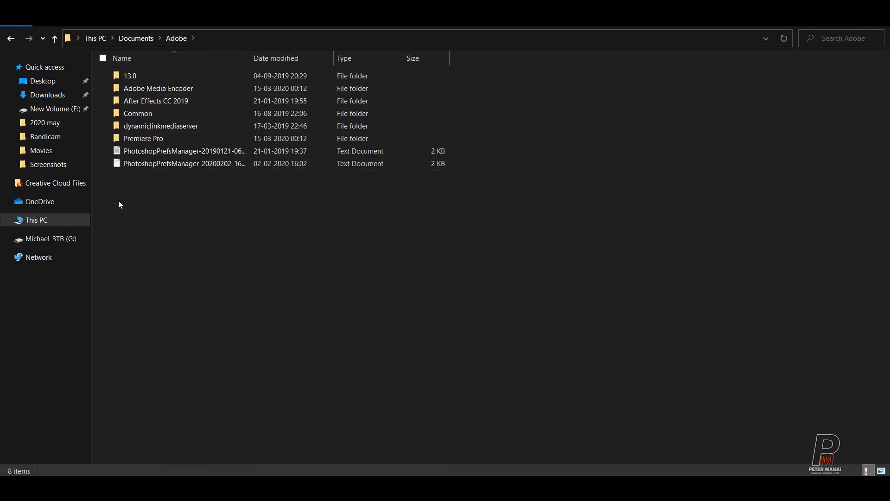
left_click(135, 76)
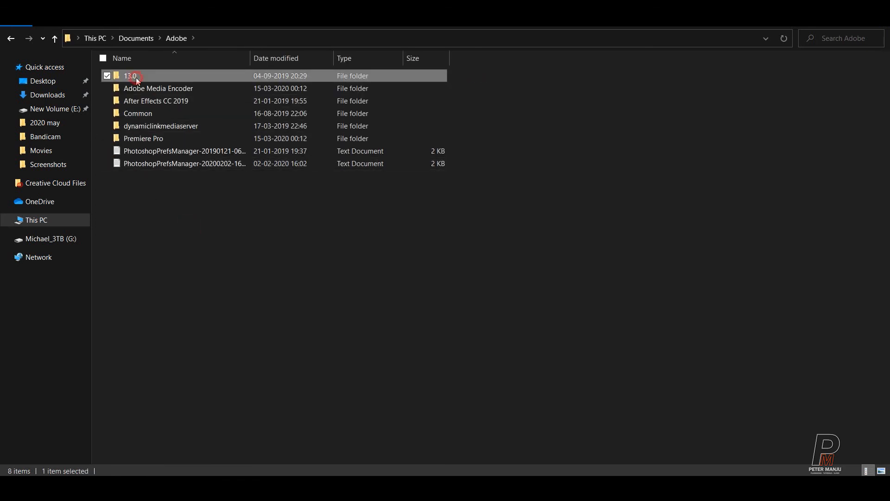
double_click(135, 76)
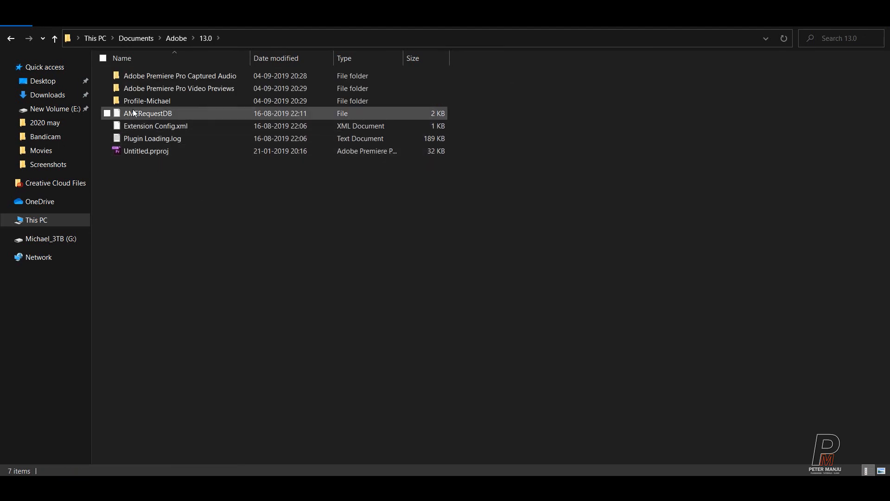
double_click(145, 102)
double_click(129, 125)
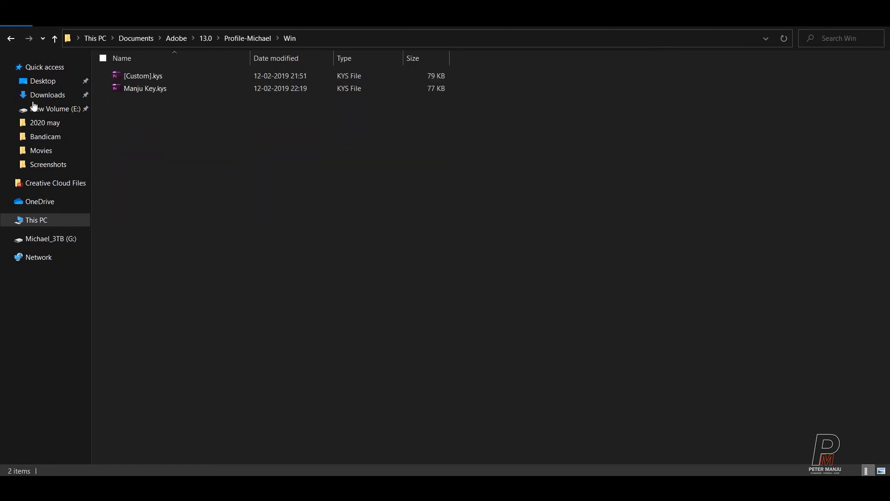
- Go back to the profile folder, reopen its Win folder and examine the .kys keyboard layout files stored there
left_click(9, 41)
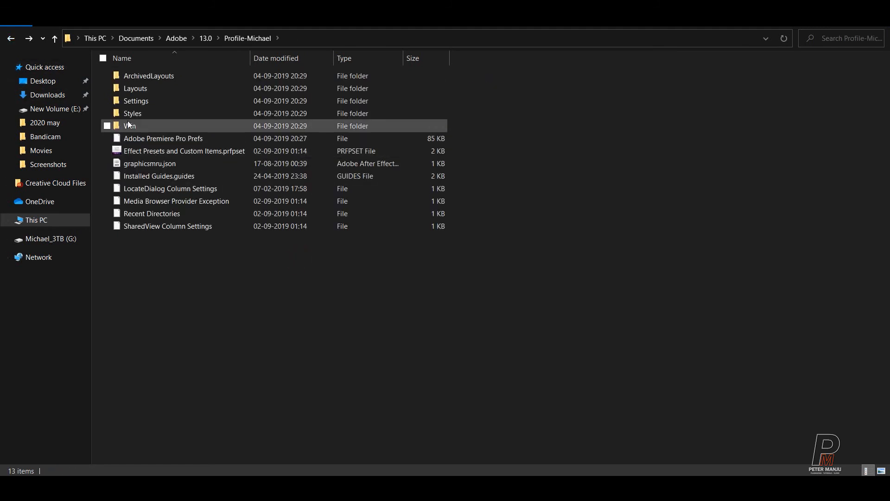
double_click(130, 127)
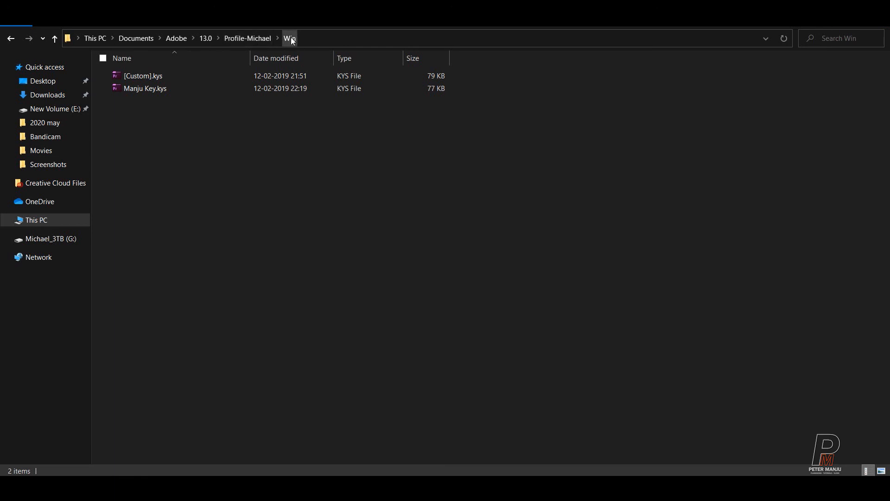
left_click_drag(149, 149, 161, 72)
left_click(170, 198)
left_click_drag(148, 148, 146, 78)
left_click(219, 288)
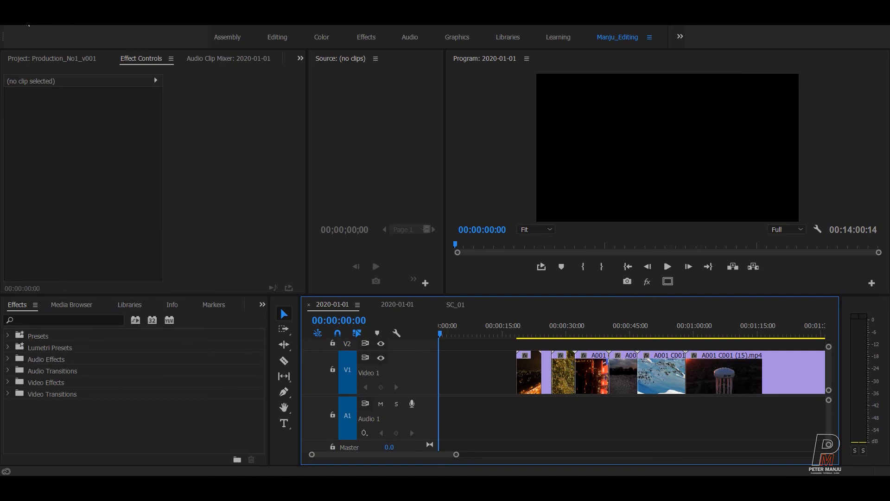
- In Premiere Pro, open the keyboard shortcuts dialog and review the list of keyboard layout presets
left_click(25, 18)
left_click(66, 302)
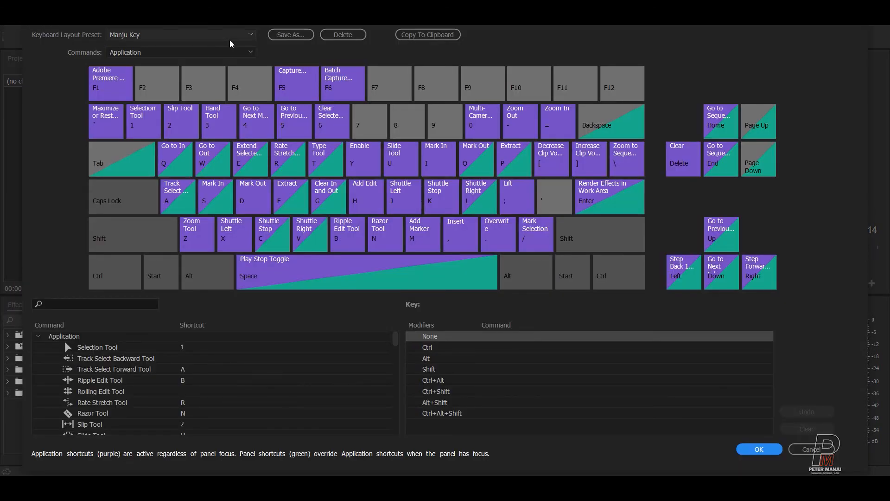
left_click(157, 36)
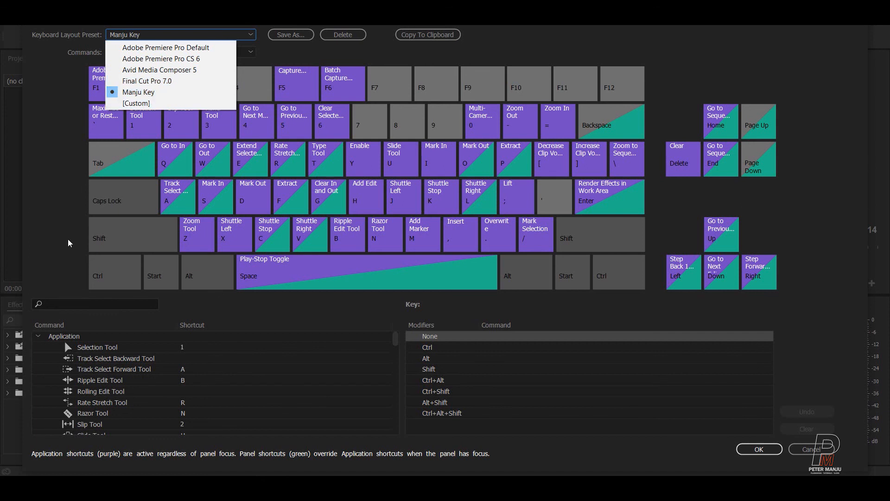
left_click(56, 132)
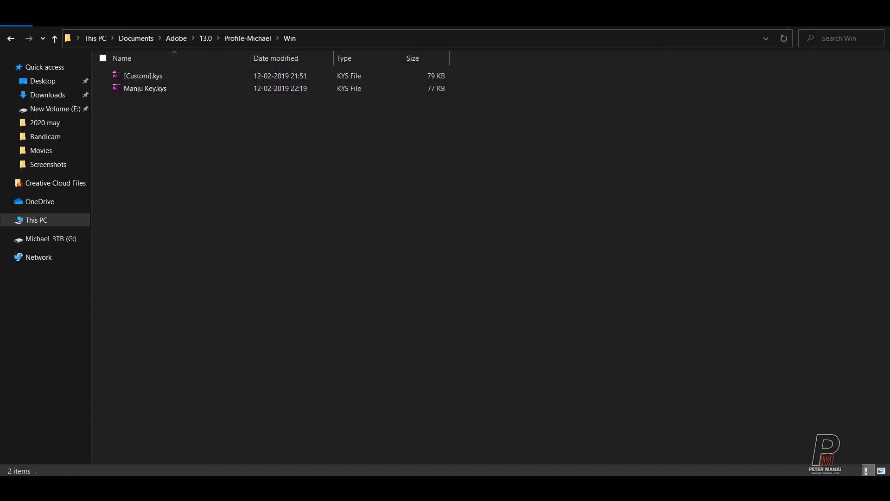
- Switch back to Premiere Pro, accept the keyboard shortcuts dialog and return to the sequence timeline
mouse_move(271, 485)
left_click(271, 442)
left_click(747, 447)
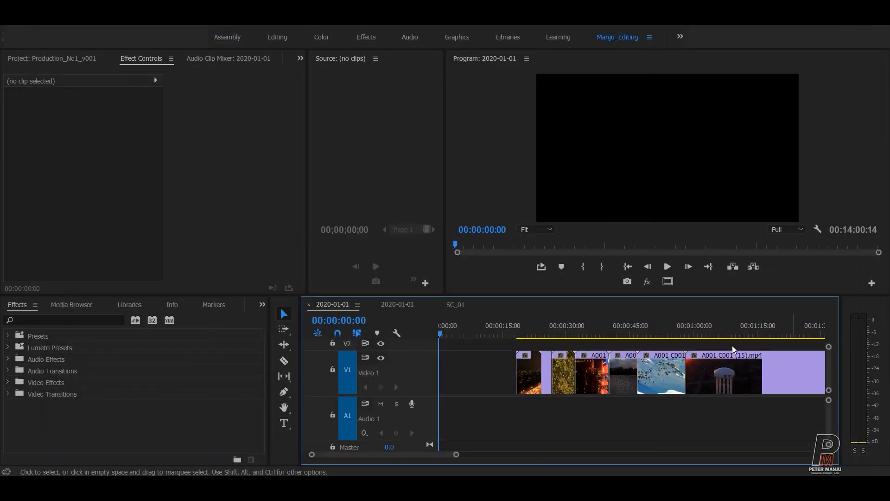
left_click(489, 407)
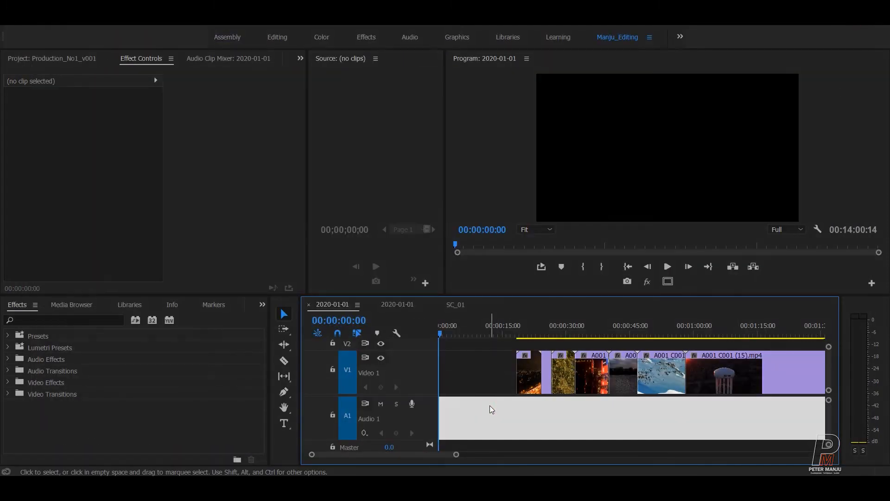